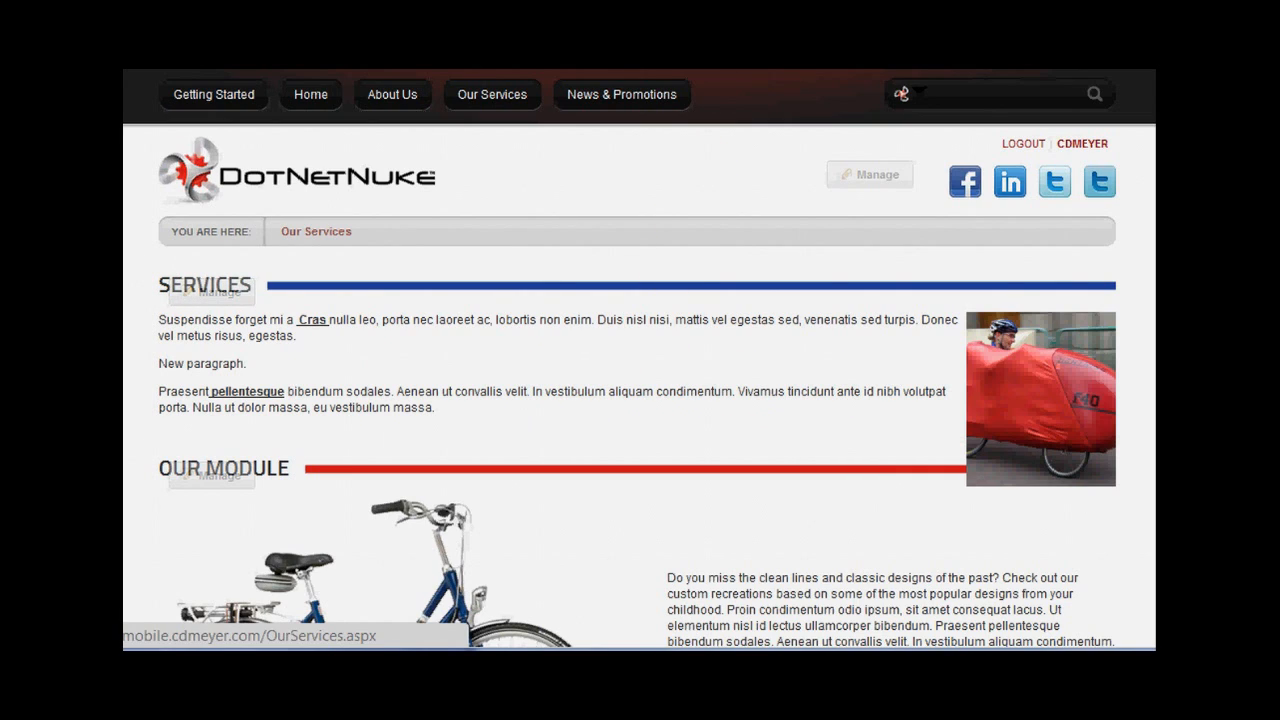
Step: Look through all the modules on the Our Services page down to the footer
scroll(551, 394, "down", 3)
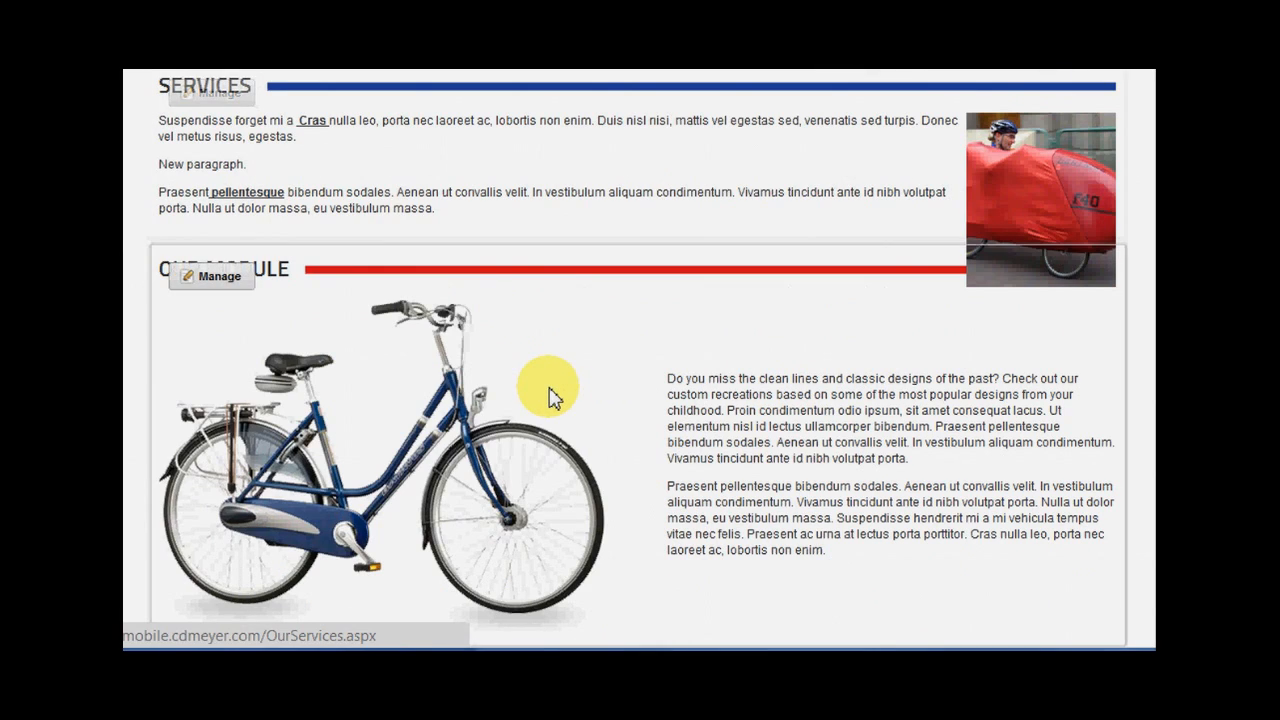
scroll(555, 403, "up", 3)
scroll(555, 410, "down", 7)
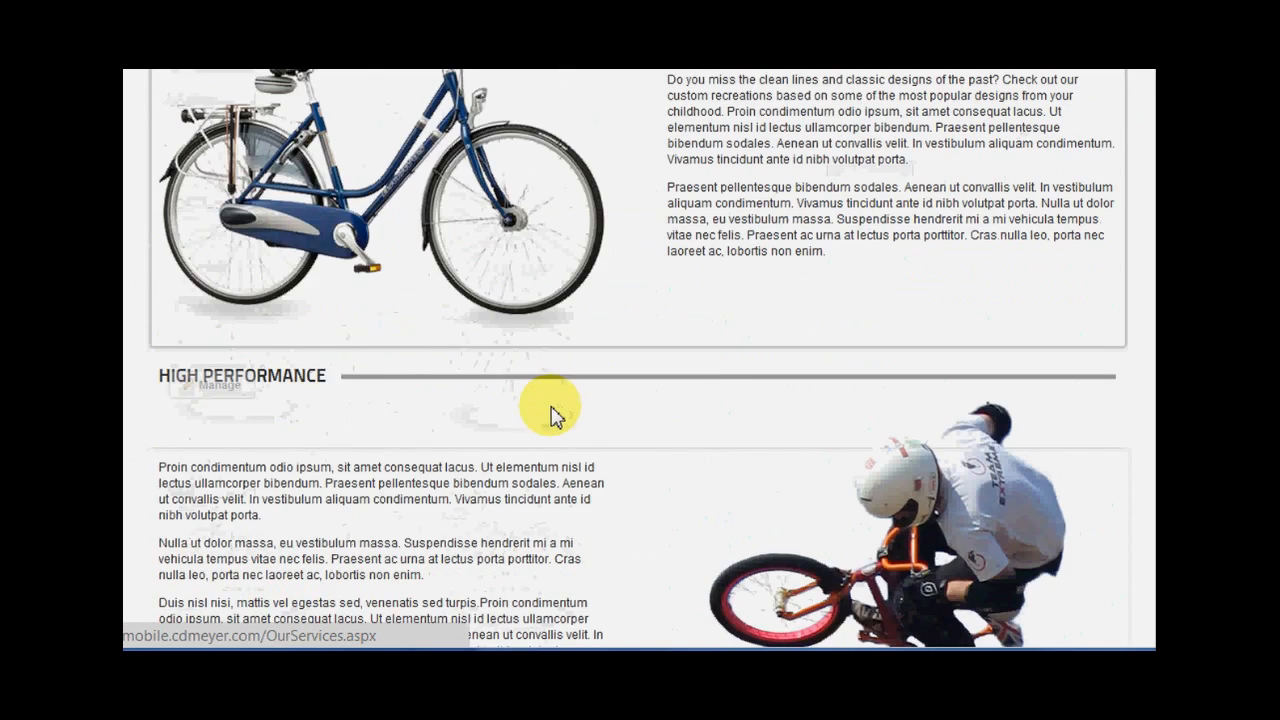
scroll(552, 420, "down", 10)
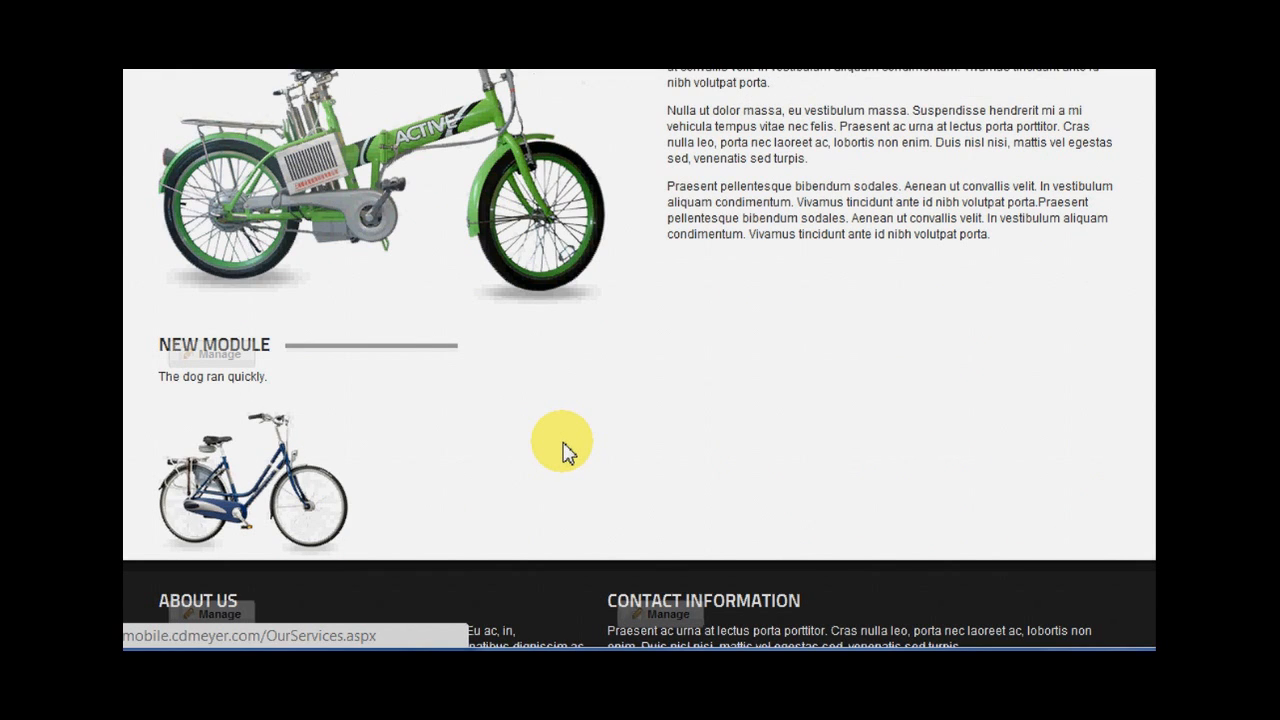
scroll(562, 450, "up", 4)
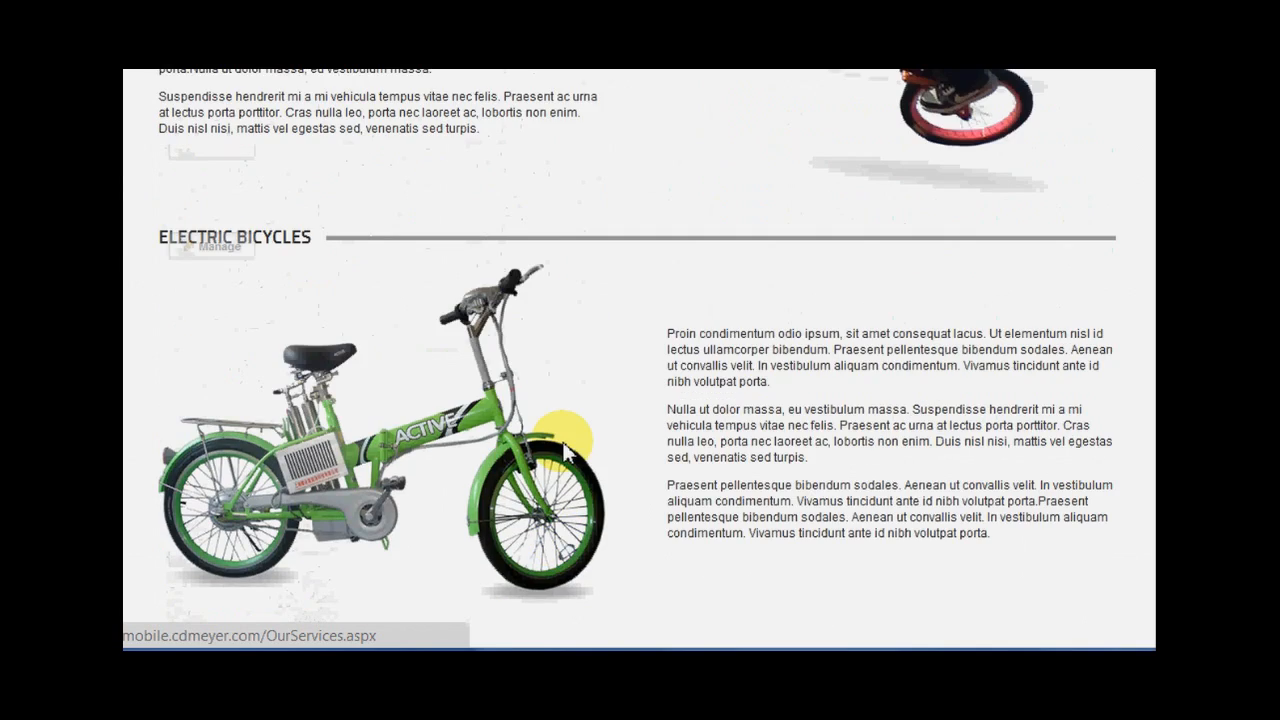
scroll(563, 449, "down", 3)
scroll(560, 435, "up", 5)
scroll(558, 432, "up", 10)
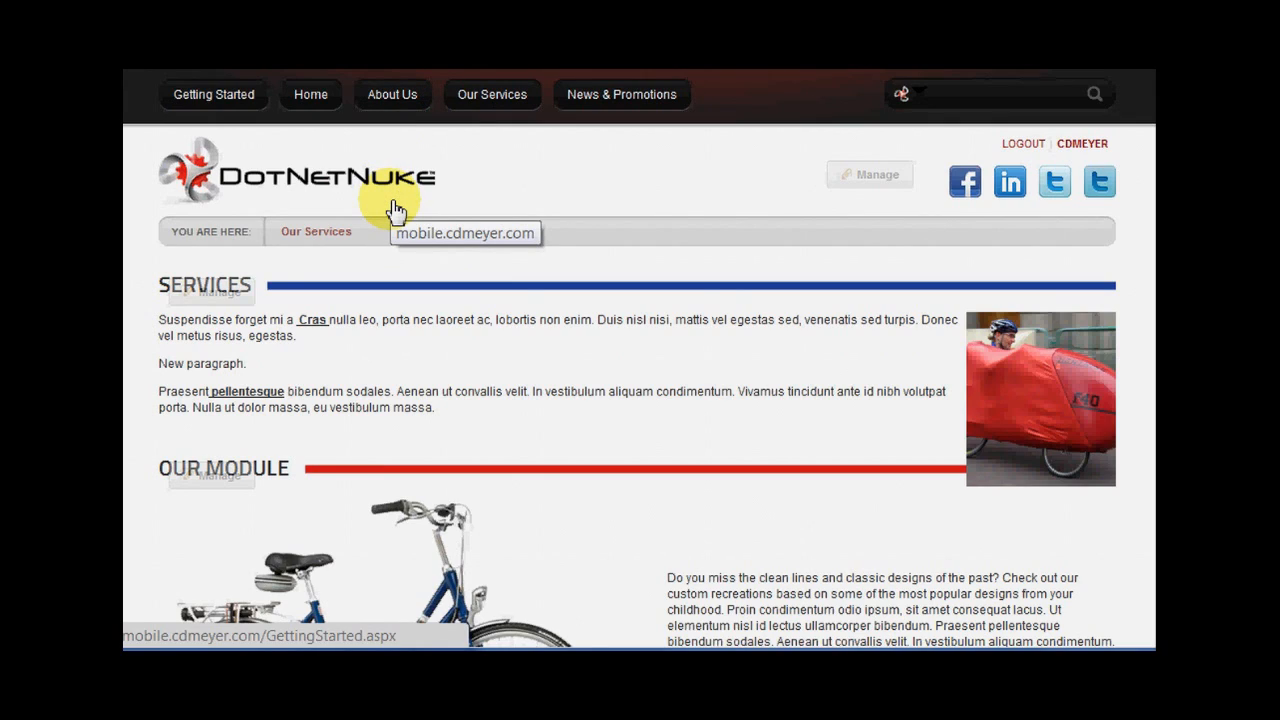
Step: Open the About Us page and look over its content modules and their management controls
left_click(390, 110)
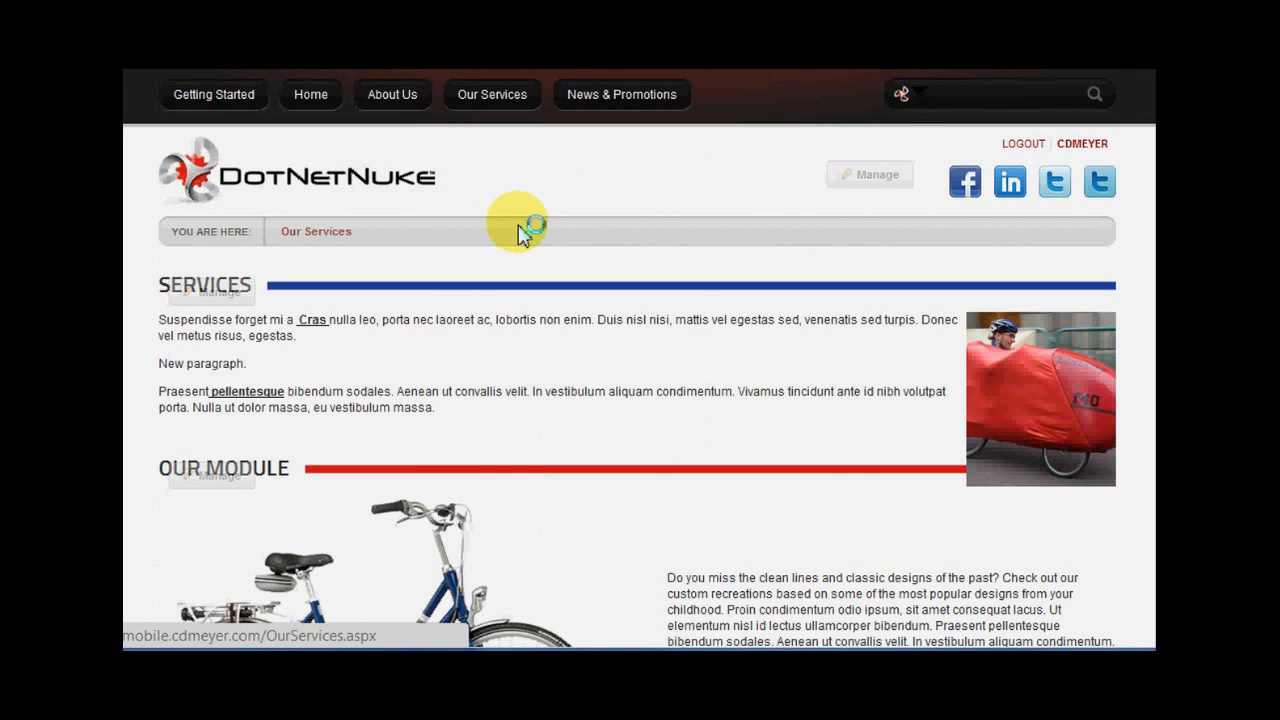
scroll(560, 337, "down", 1)
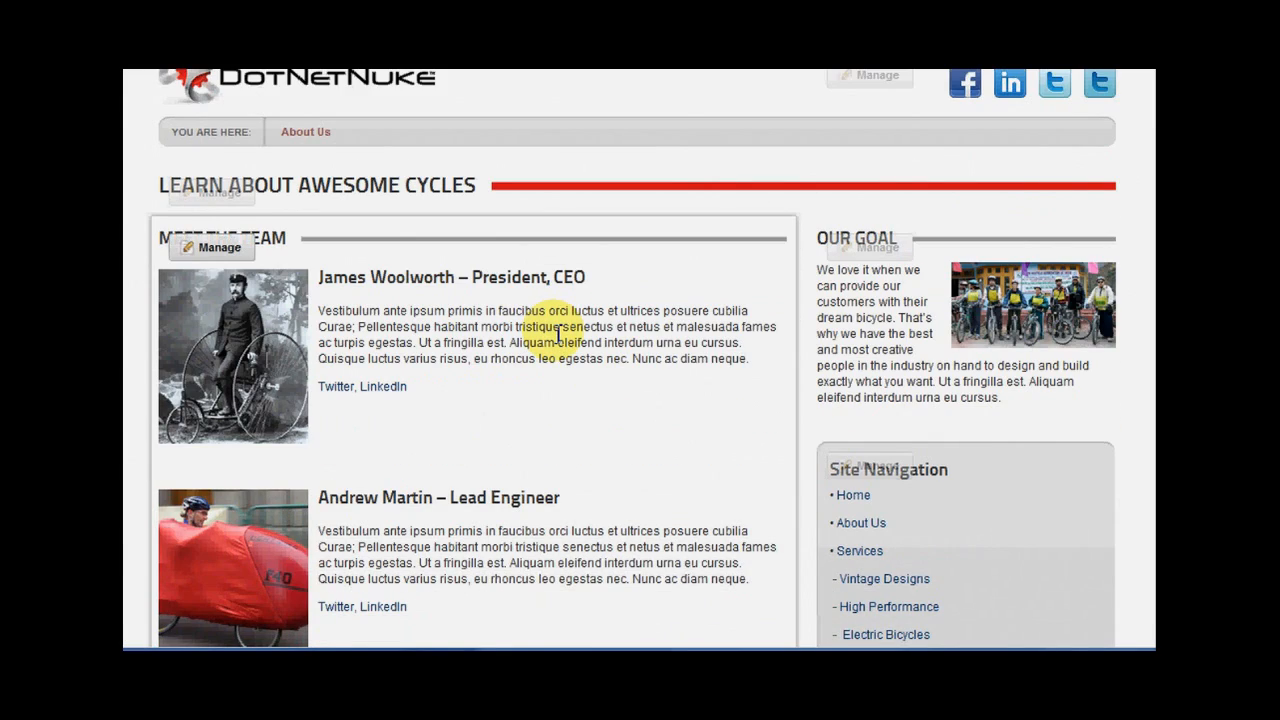
scroll(557, 343, "down", 4)
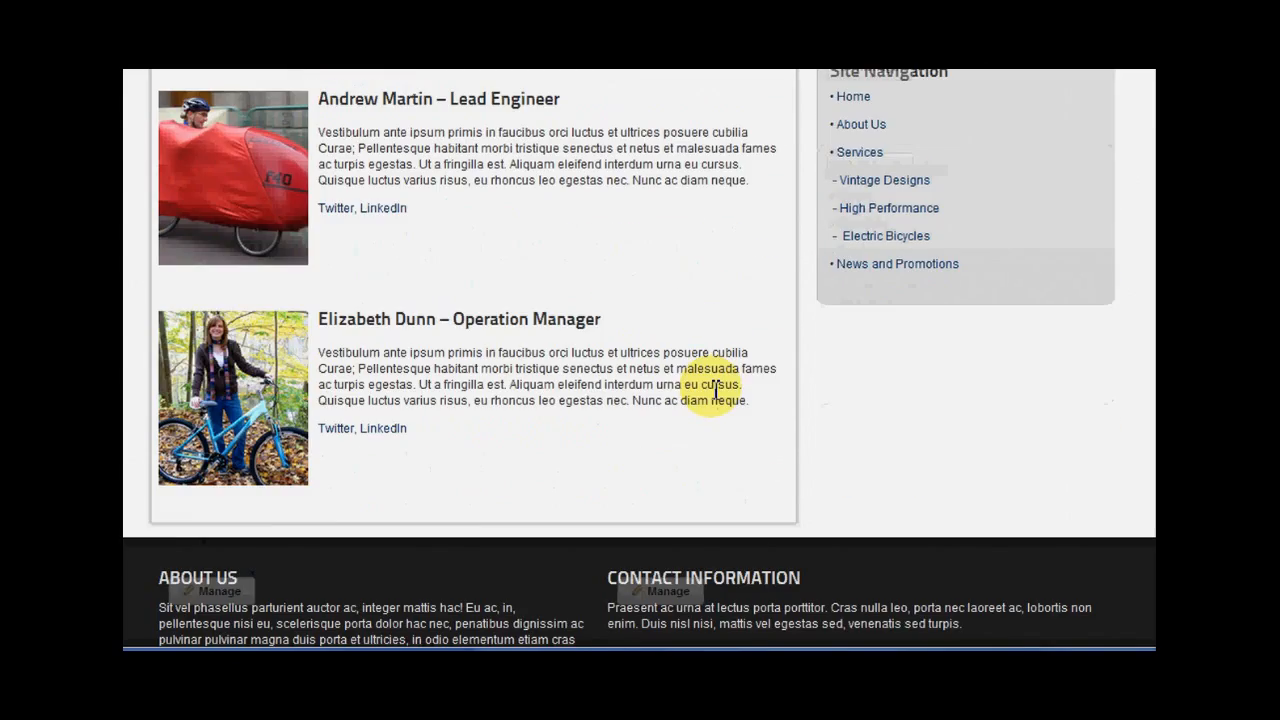
scroll(497, 349, "up", 4)
mouse_move(205, 250)
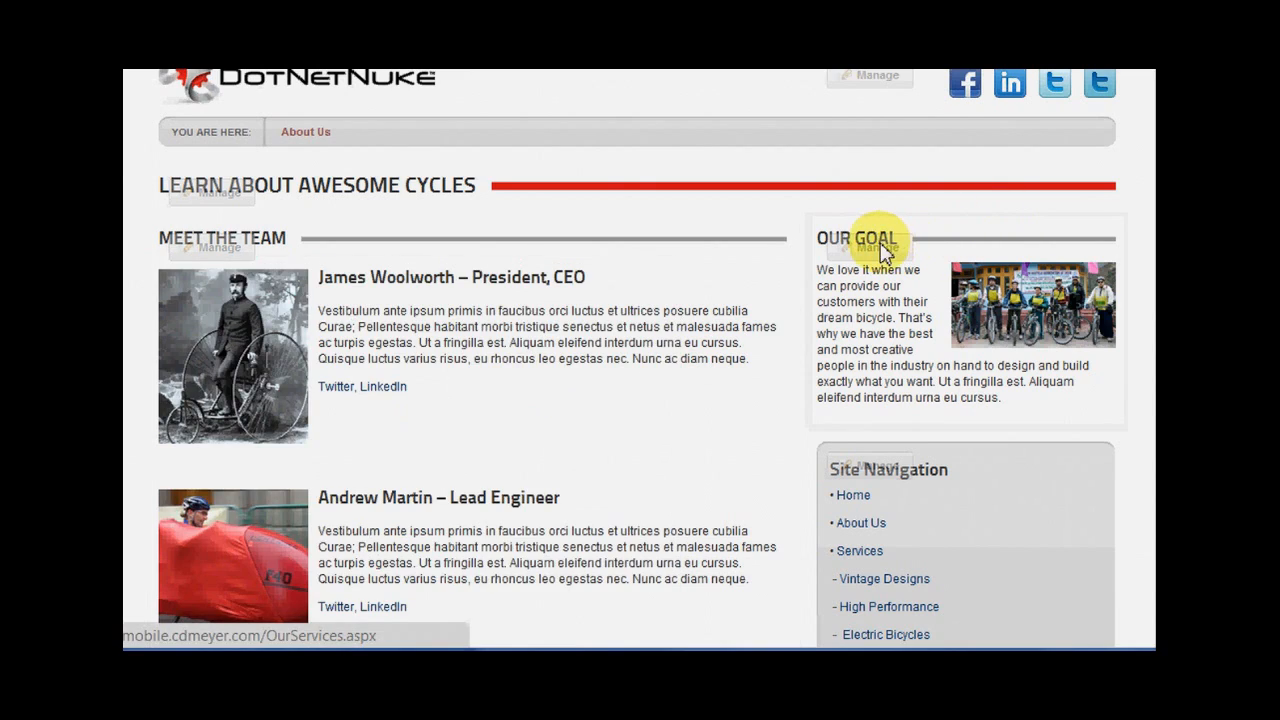
mouse_move(878, 250)
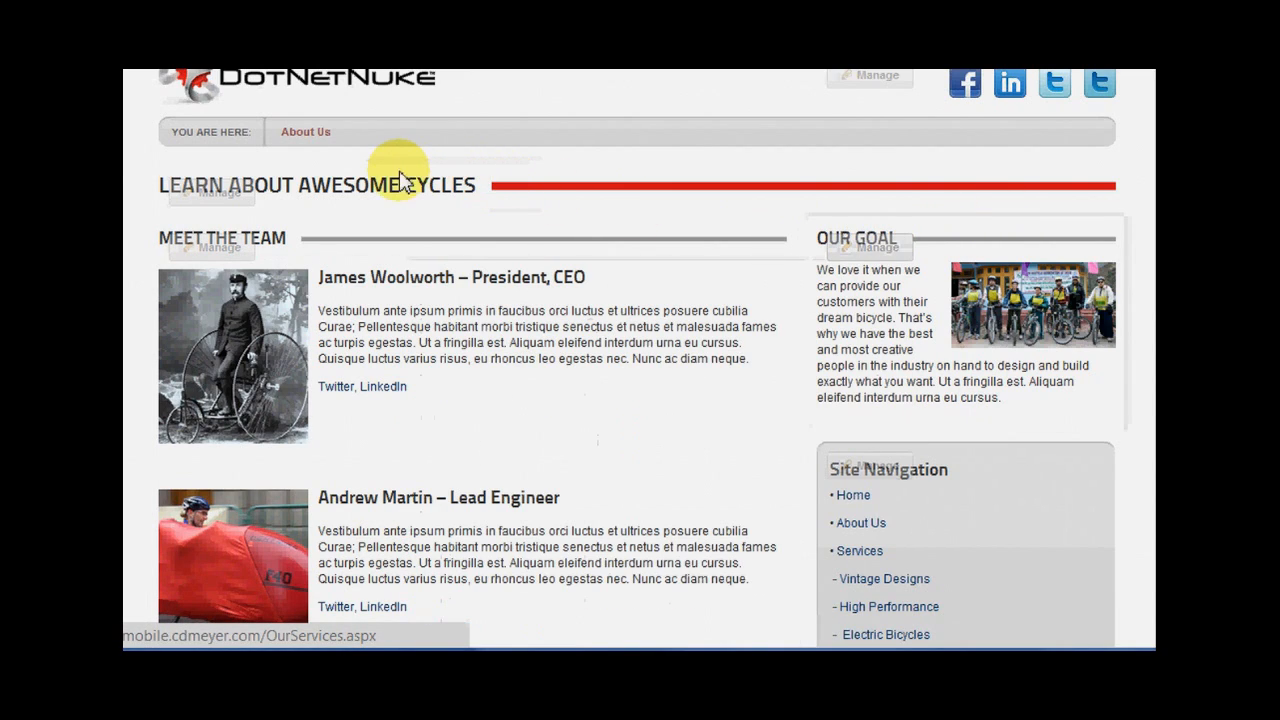
mouse_move(195, 203)
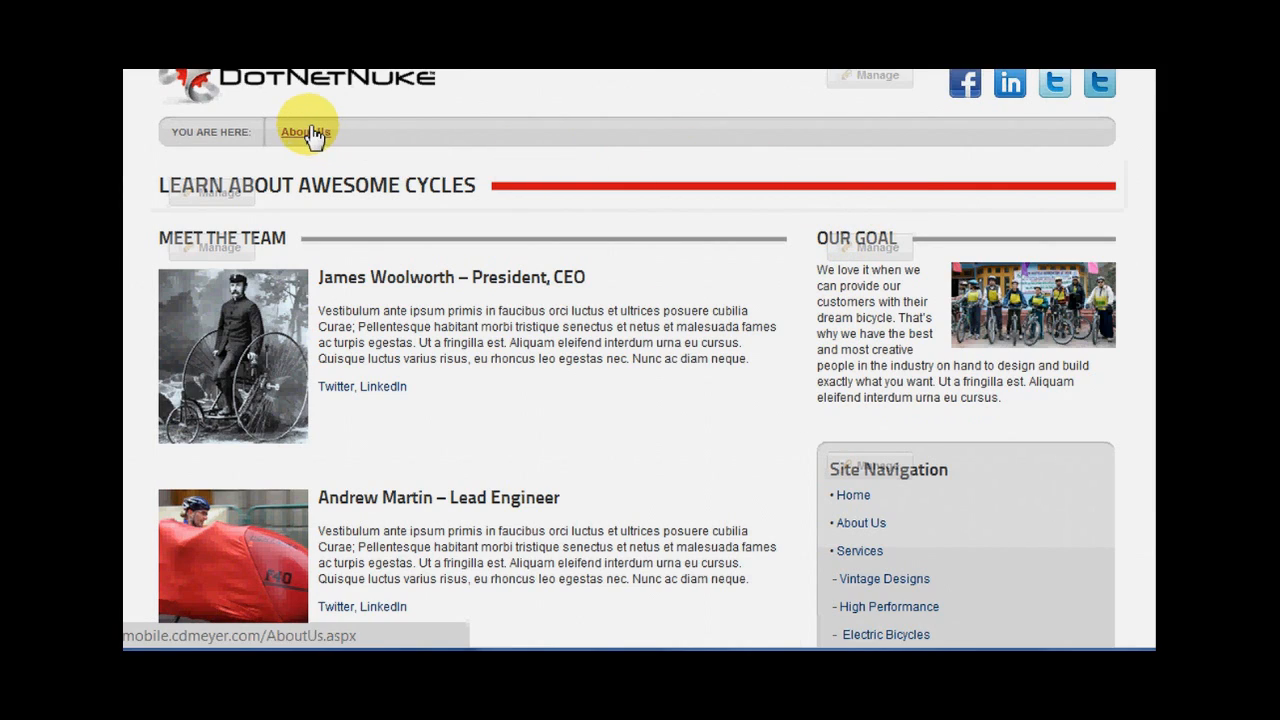
Step: Open the Add Module form and review the available categories and the modules in the Common category
mouse_move(258, 70)
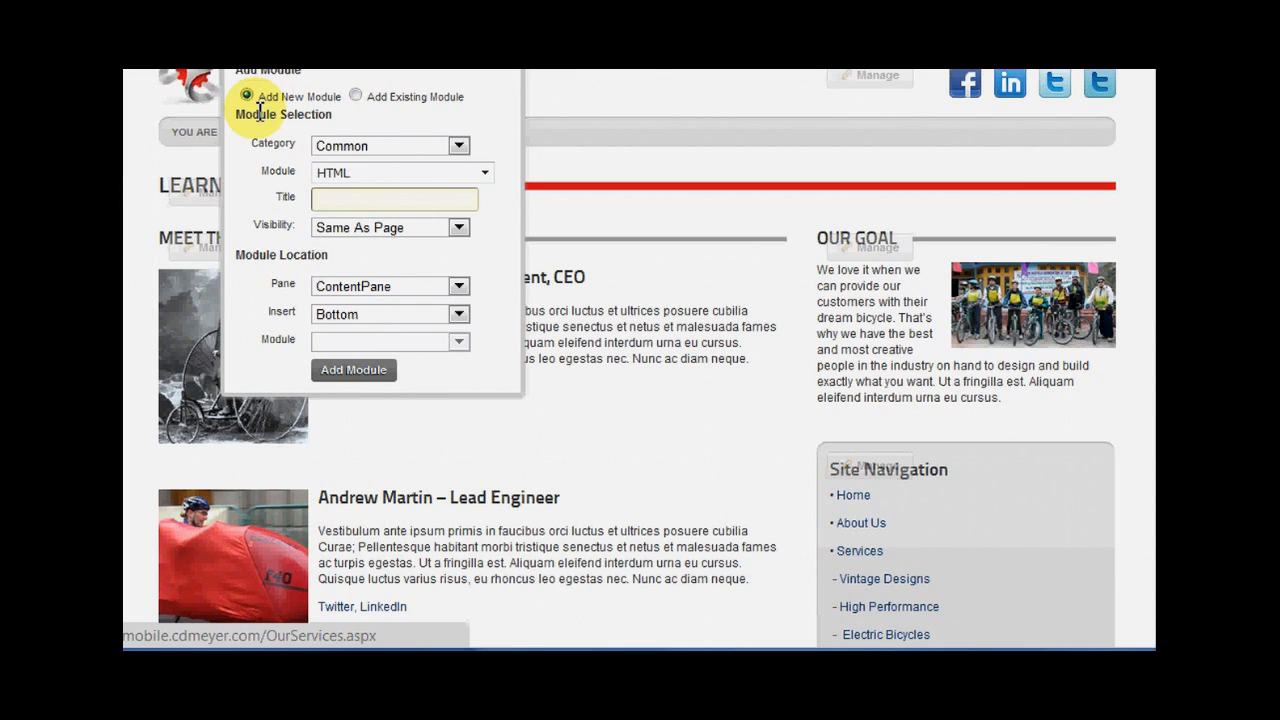
left_click(459, 146)
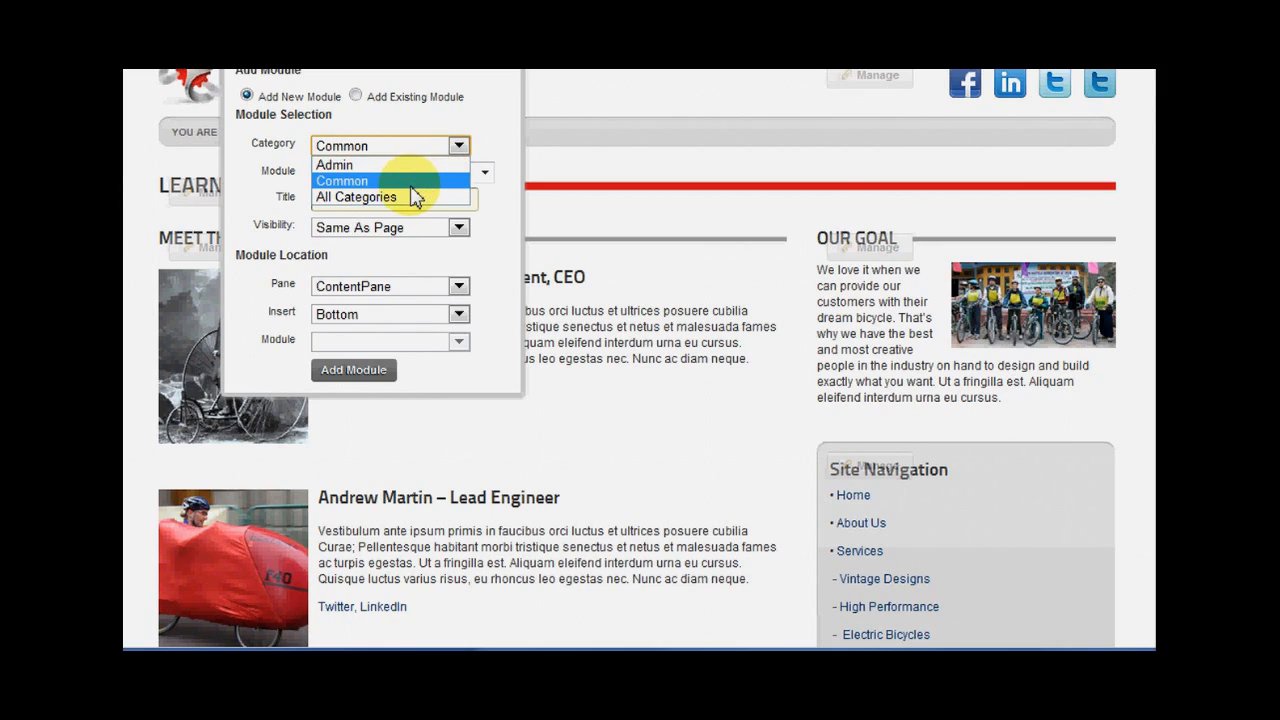
left_click(355, 182)
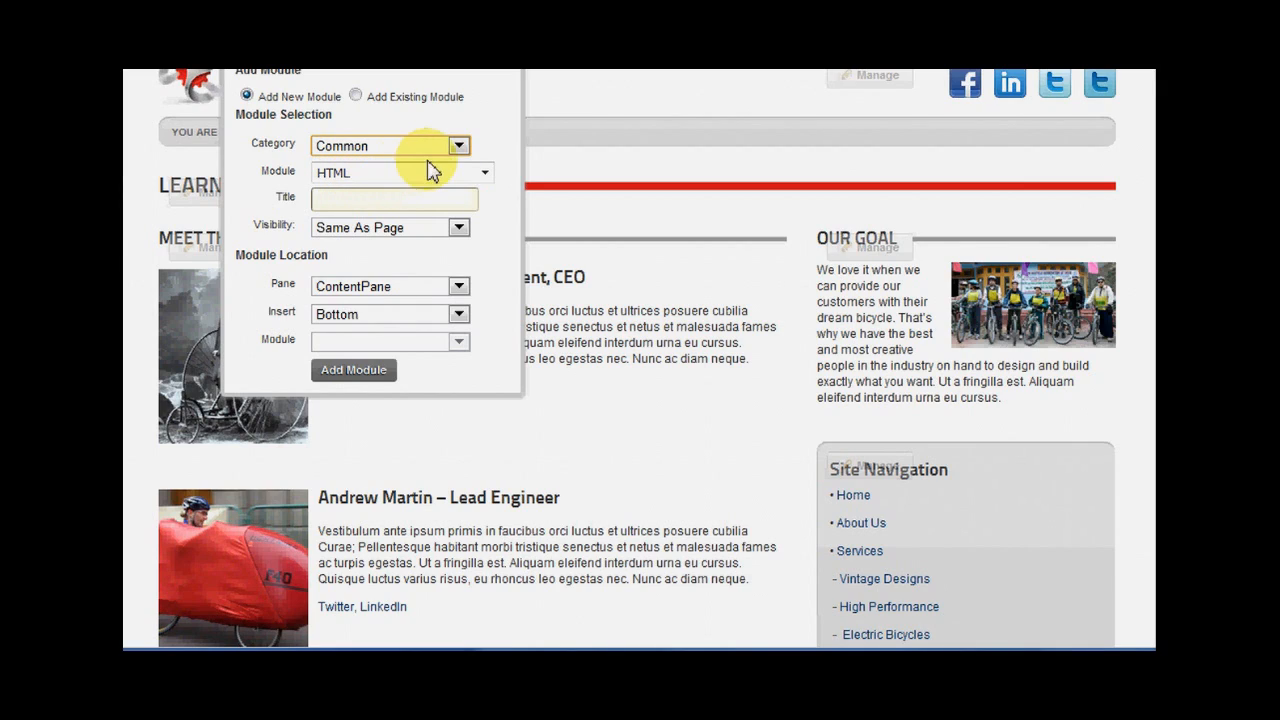
left_click(486, 175)
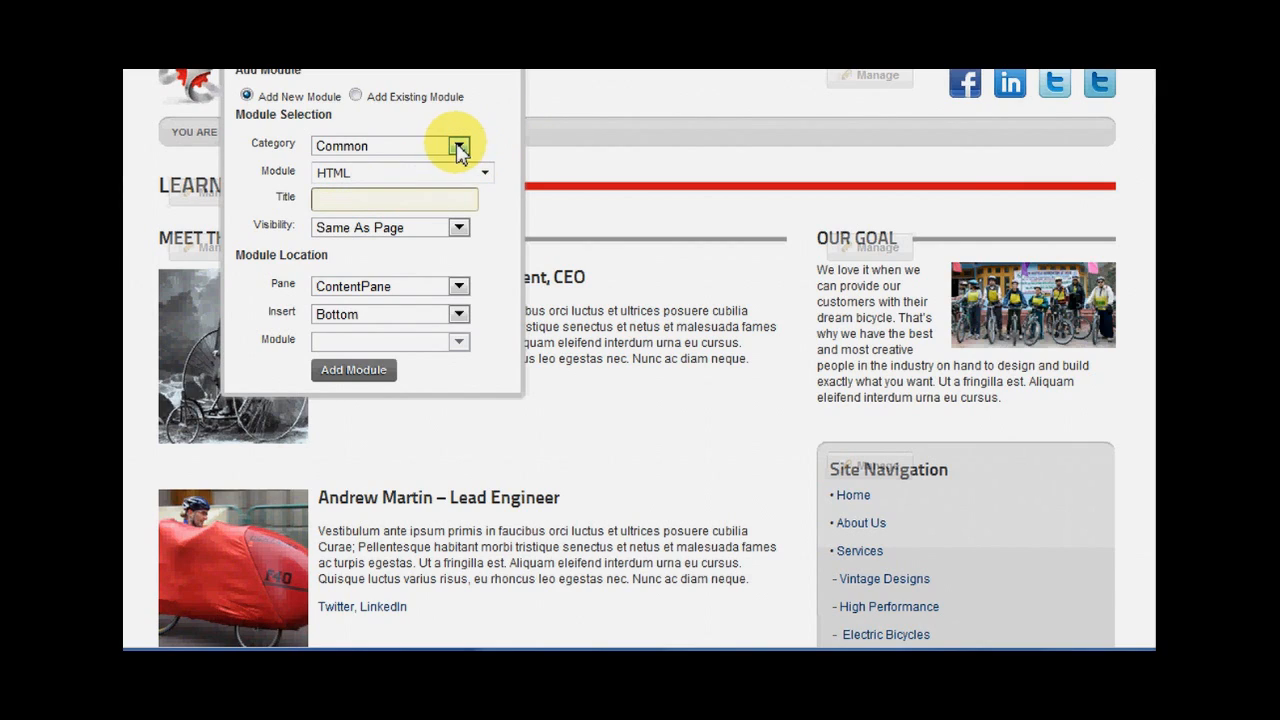
Step: Switch the module category to All Categories, and review the modules and visibility options offered
left_click(458, 146)
left_click(405, 196)
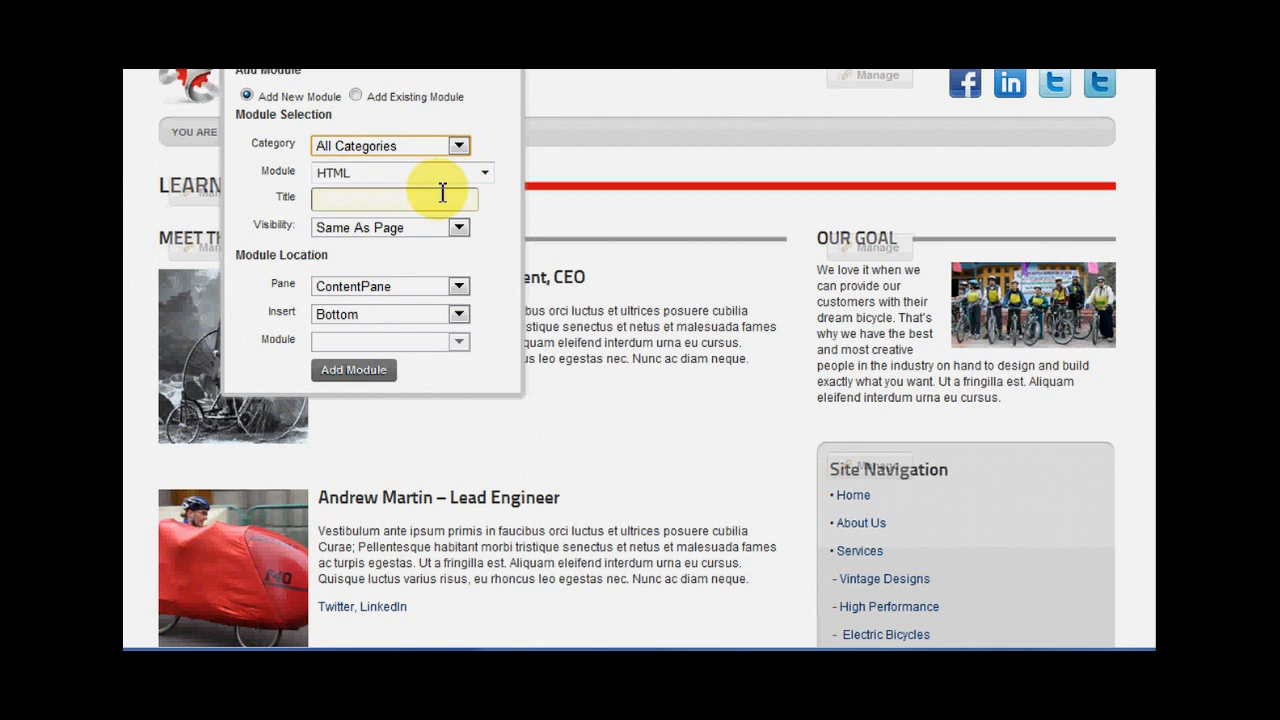
left_click(485, 173)
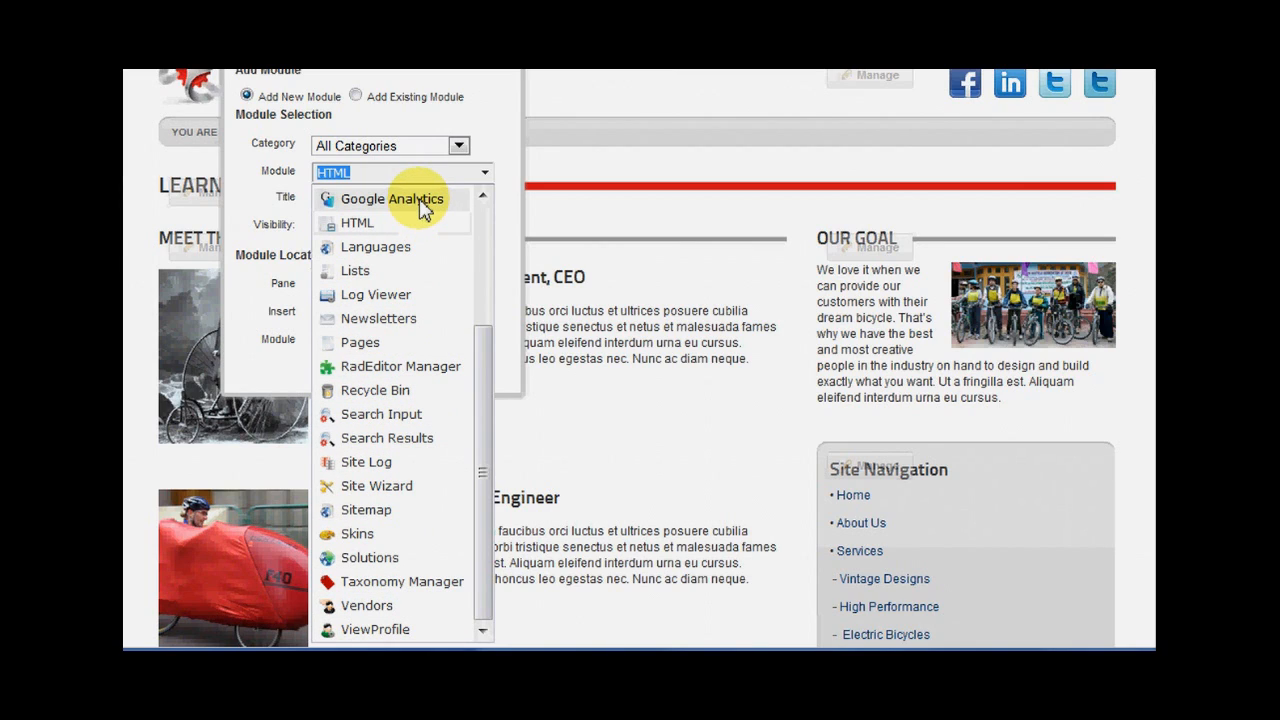
left_click_drag(489, 357, 486, 214)
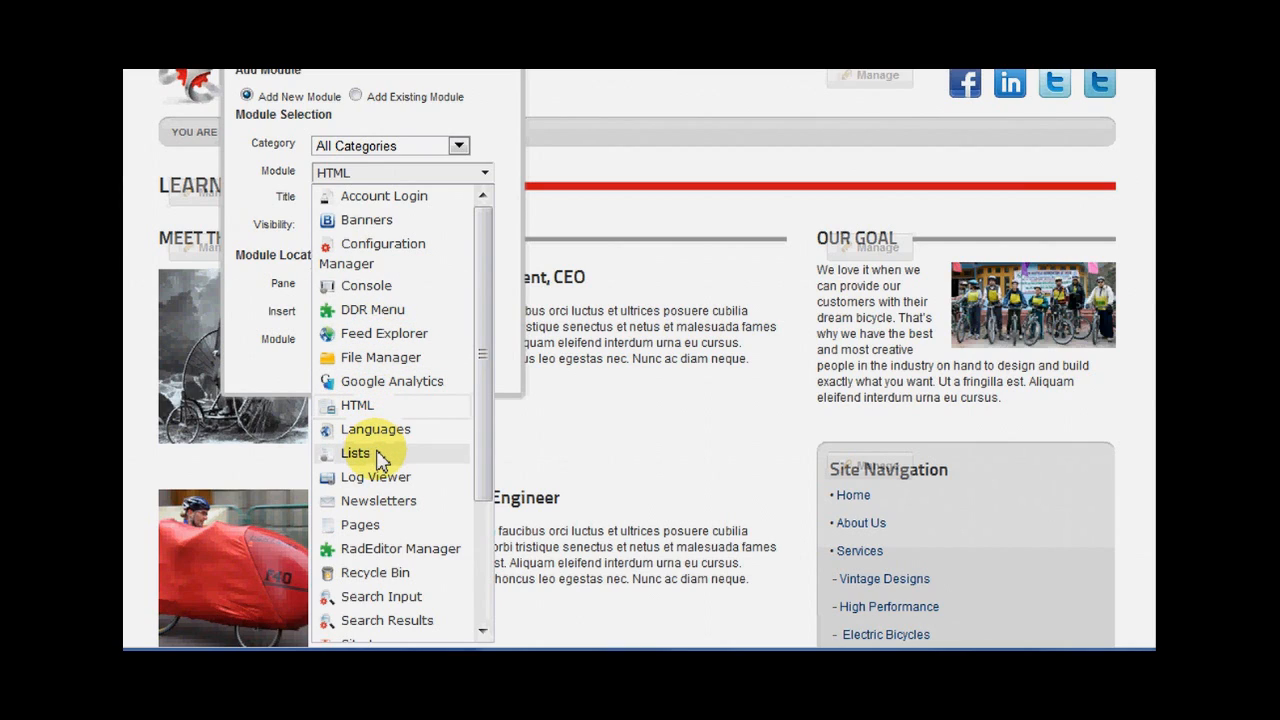
left_click(490, 116)
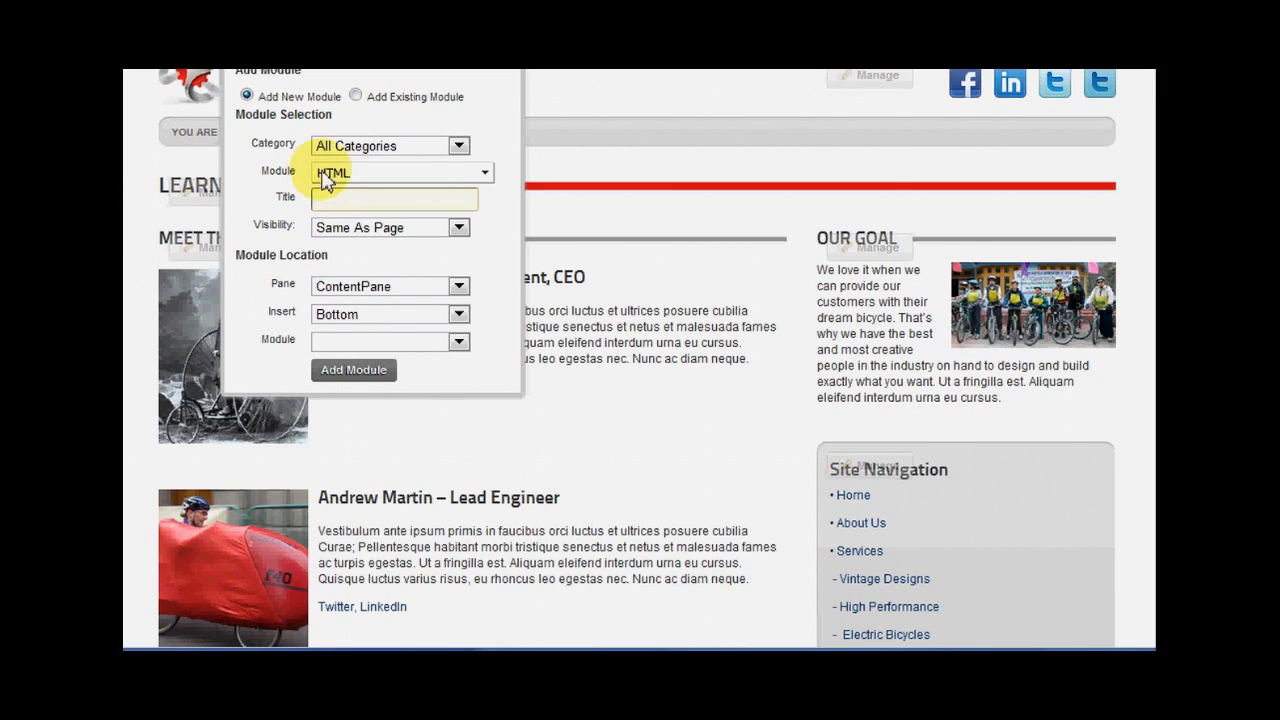
left_click(459, 229)
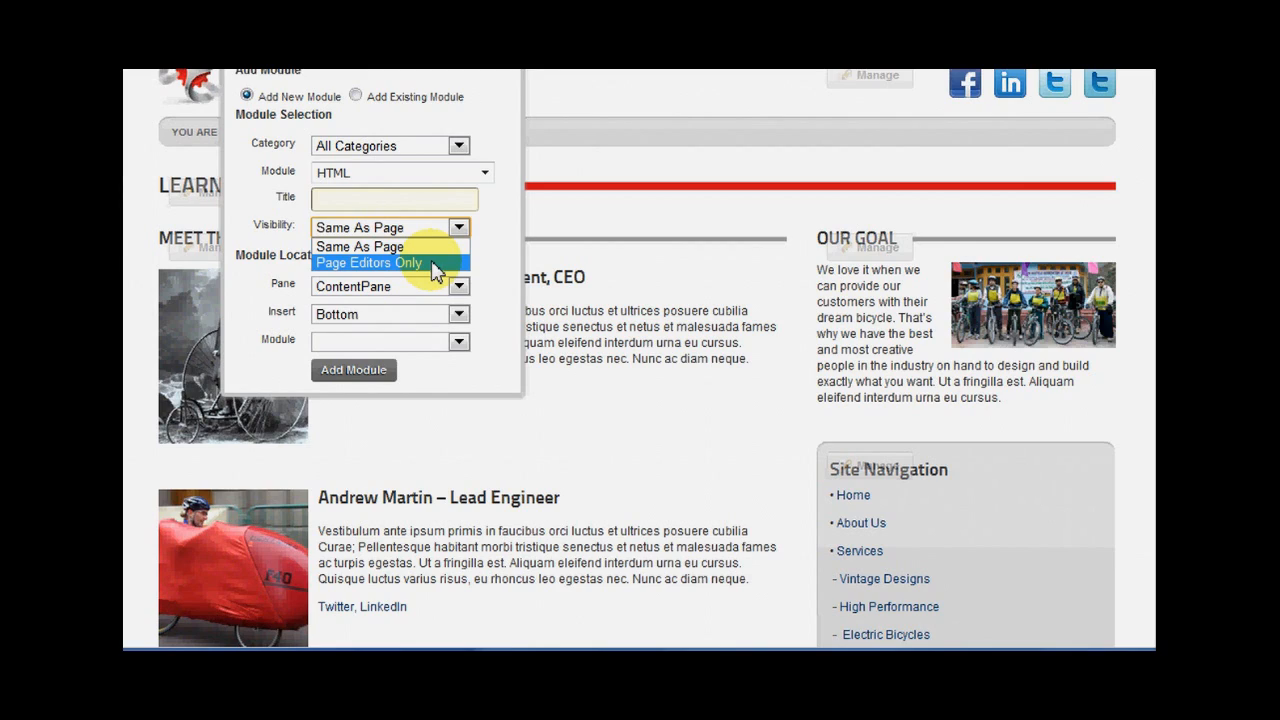
left_click(510, 257)
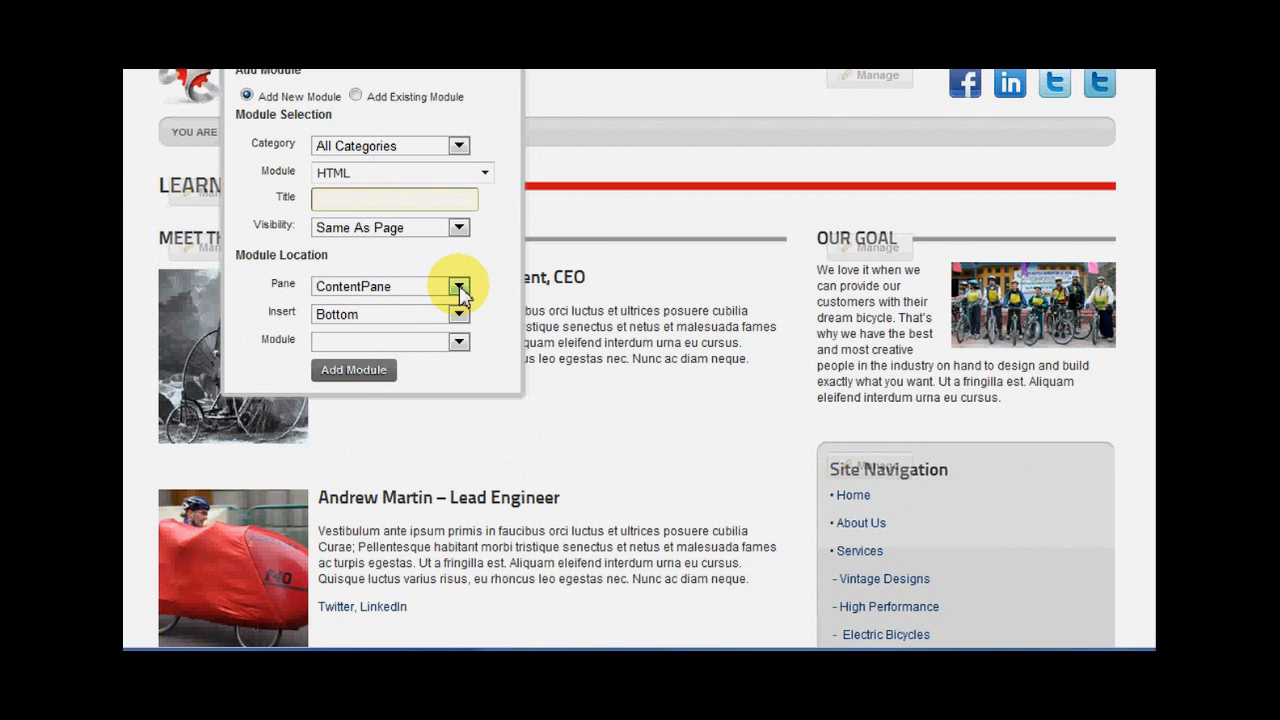
Step: Display the About Us page in Layout mode to examine its panes, and return it to Edit mode
left_click(1096, 42)
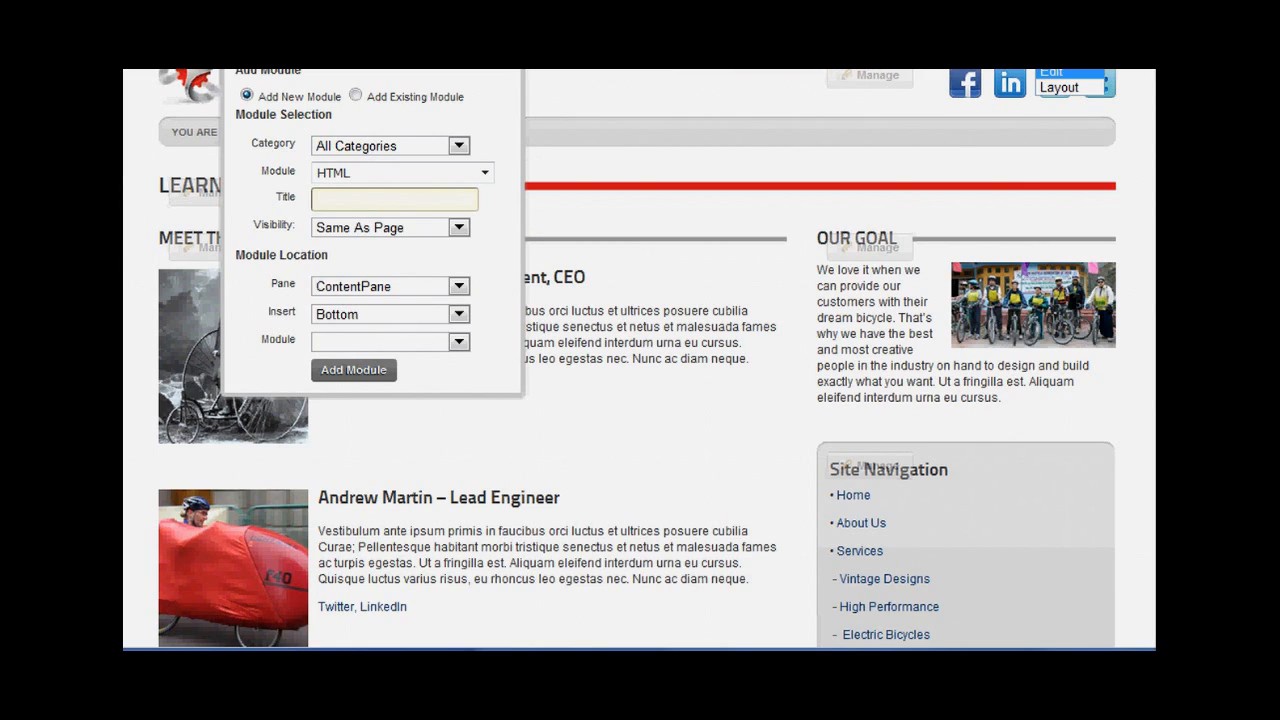
left_click(1060, 87)
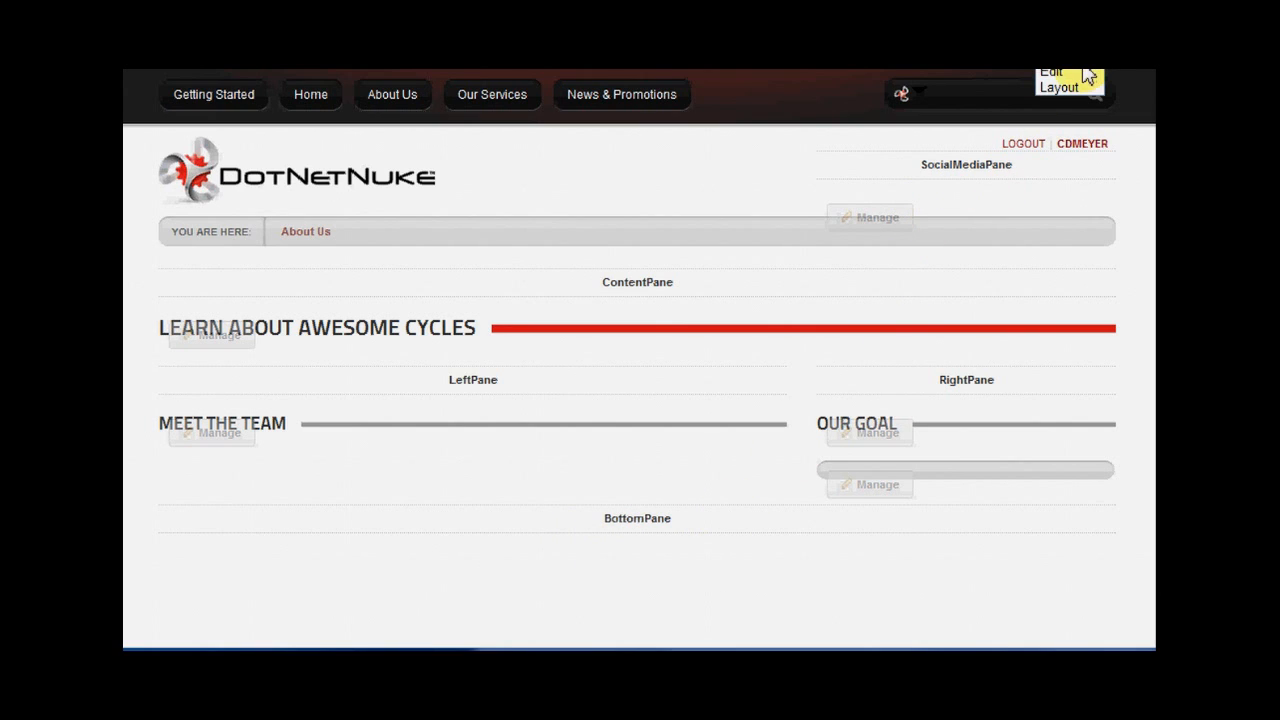
left_click(1066, 74)
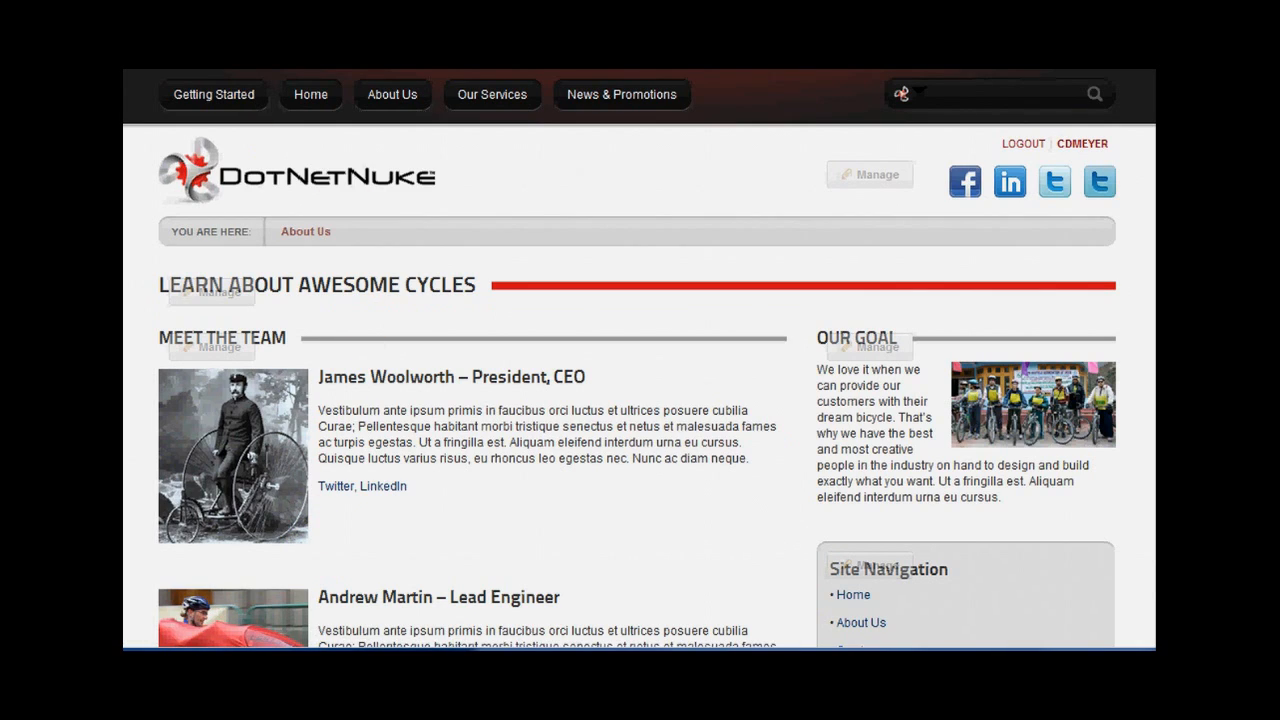
Step: Try the Above insert option for a new ContentPane module and check which existing modules it can be placed against
mouse_move(247, 70)
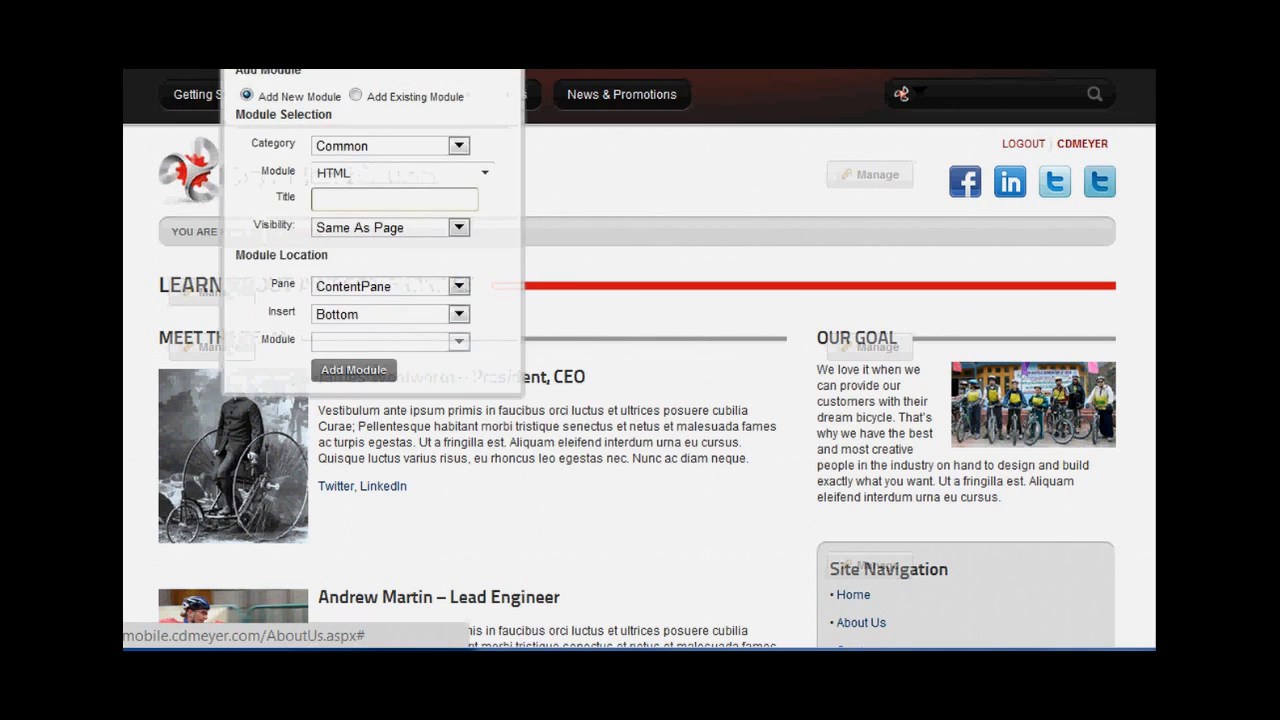
left_click(459, 314)
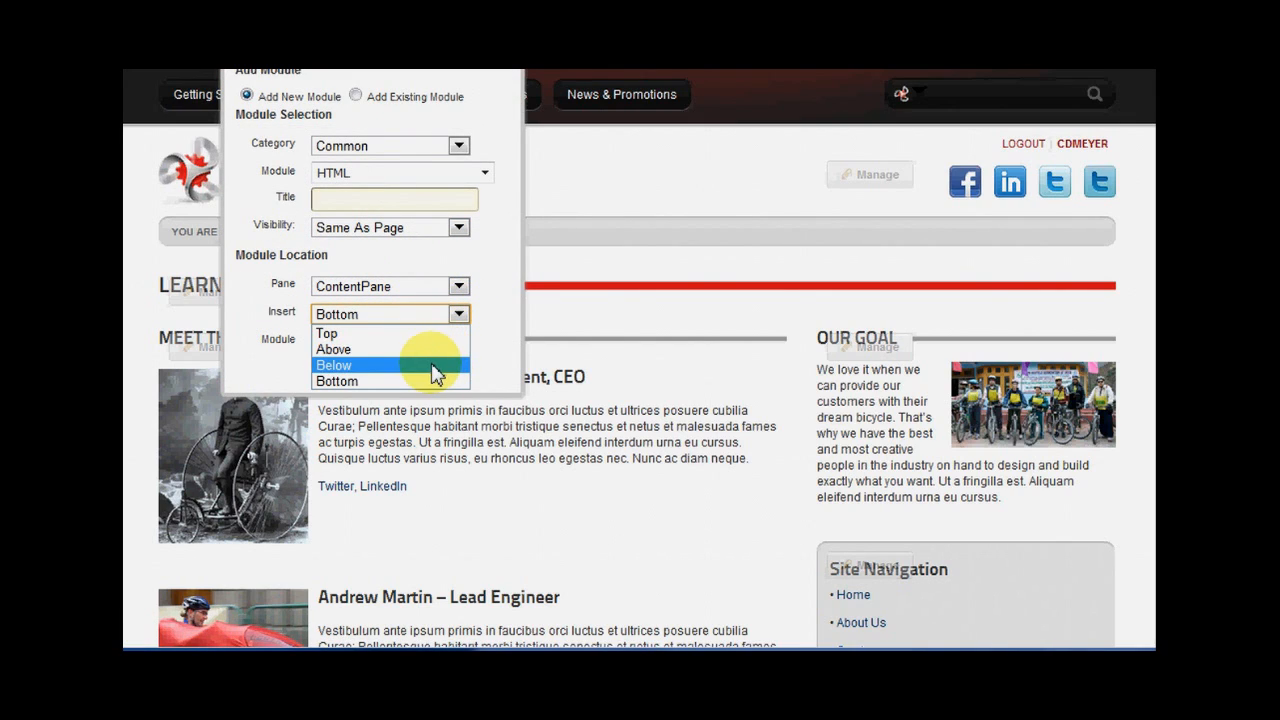
left_click(388, 350)
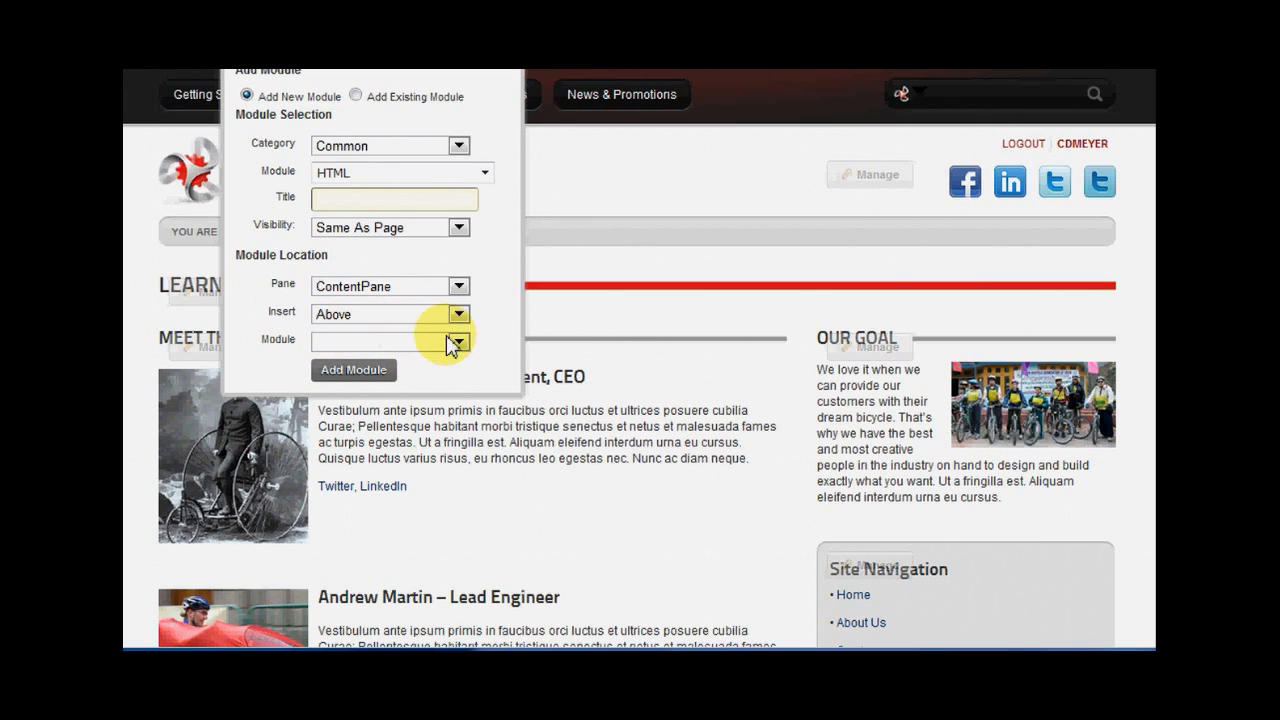
left_click(456, 343)
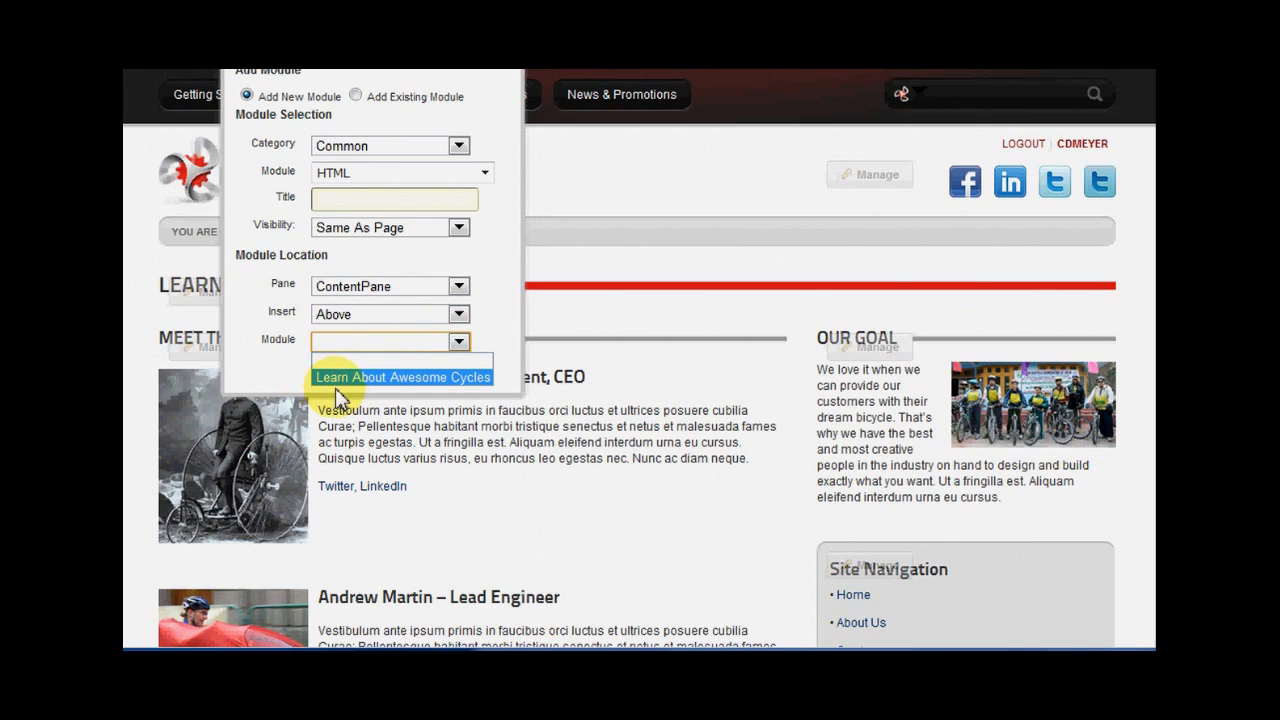
left_click(509, 309)
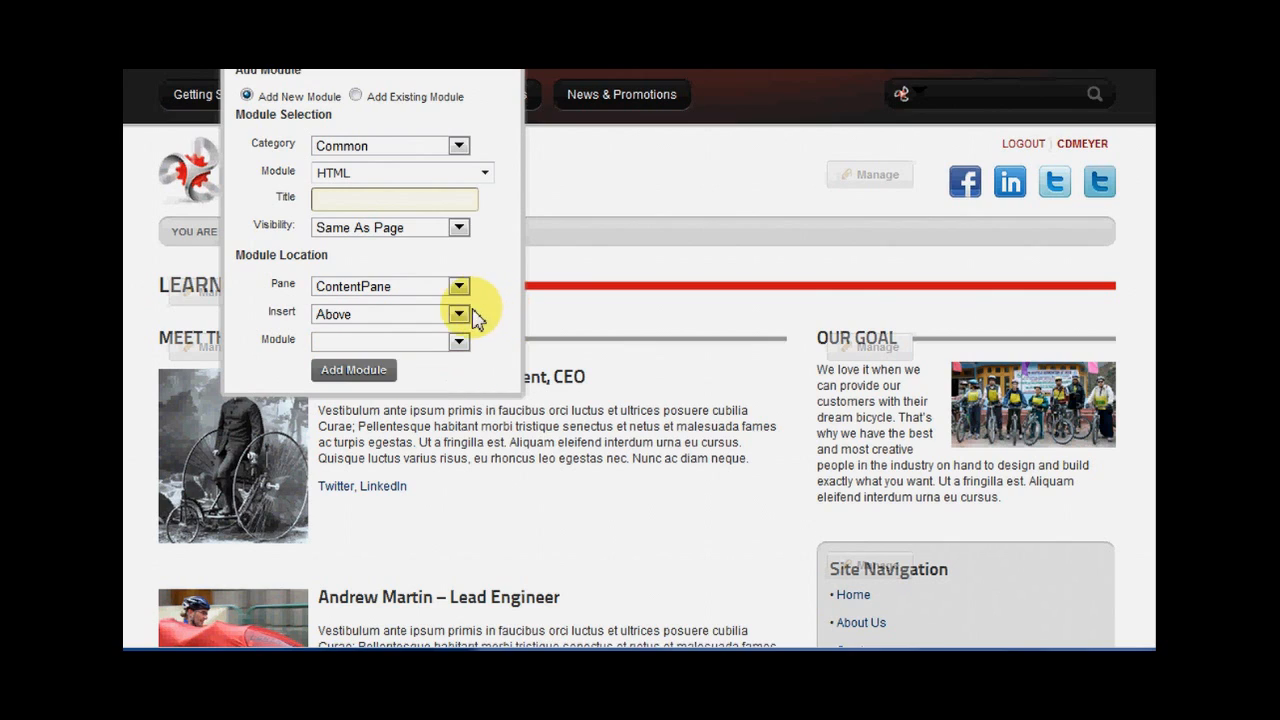
Step: Set the insert position to Bottom and add an untitled HTML module to ContentPane with Same As Page visibility
left_click(459, 315)
left_click(371, 386)
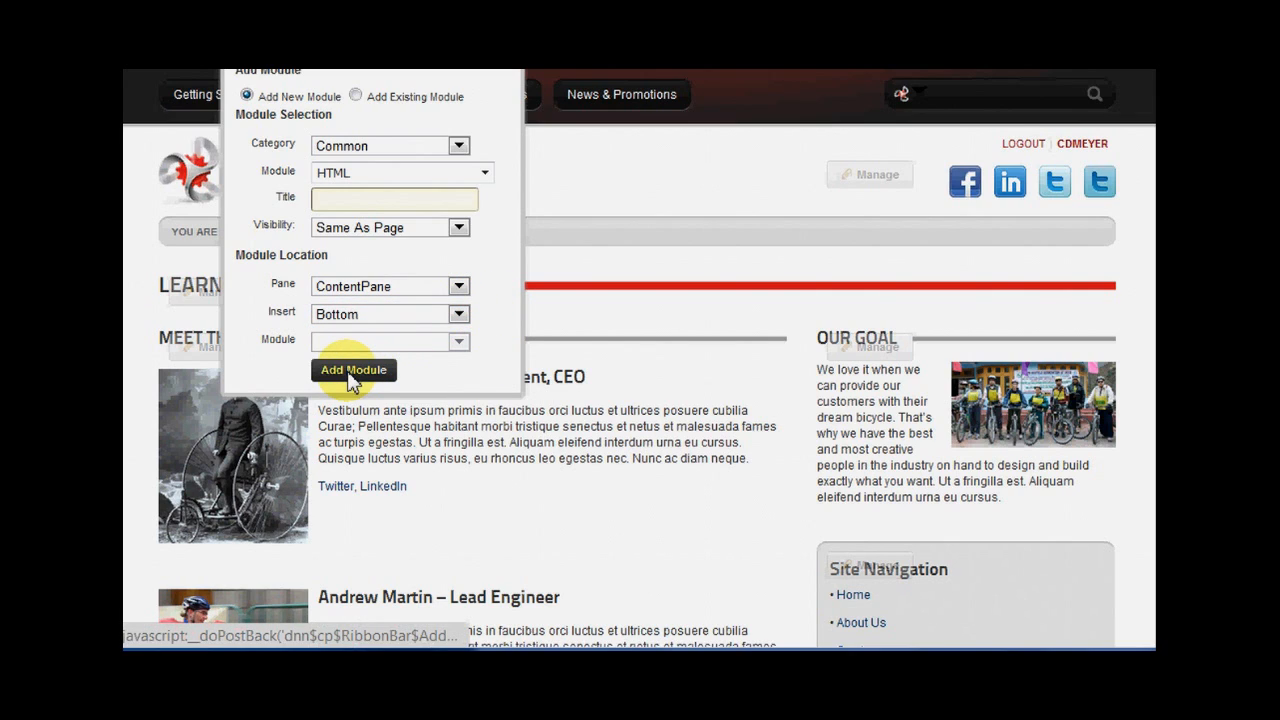
left_click(352, 371)
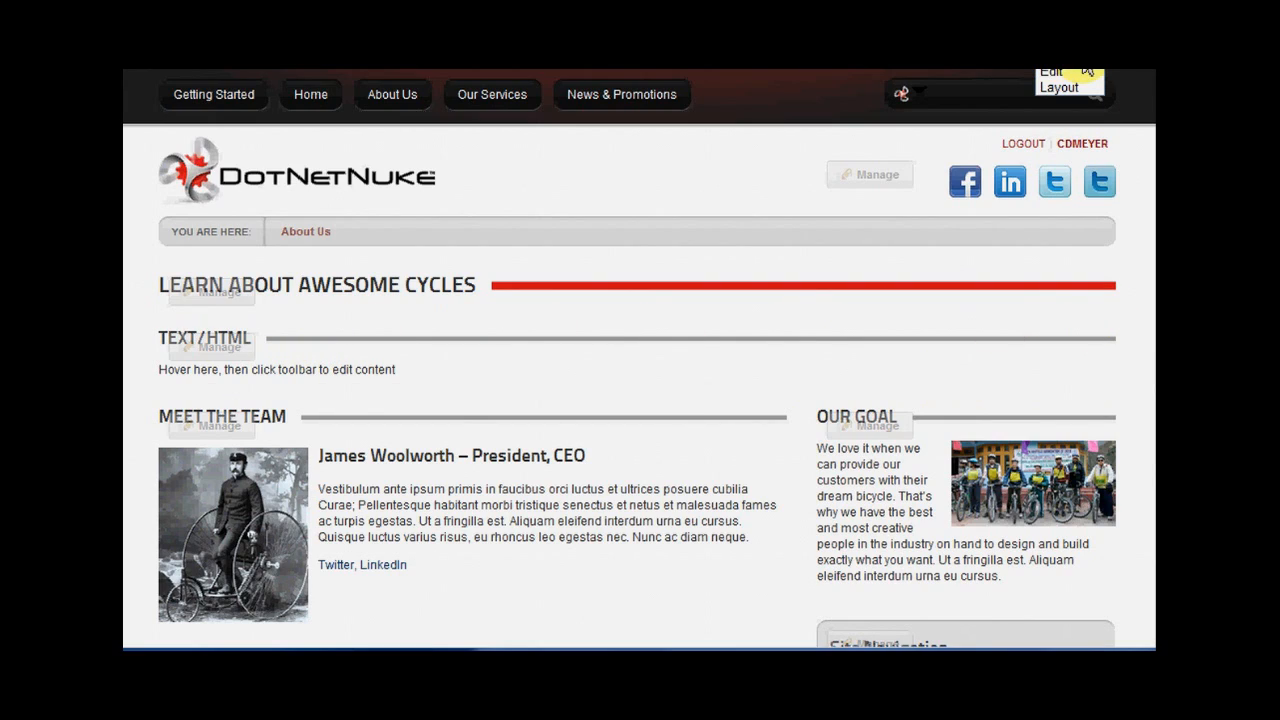
Step: Add an HTML module at the bottom of ContentPane while outside Edit mode, and return the page to Edit mode
left_click(1078, 70)
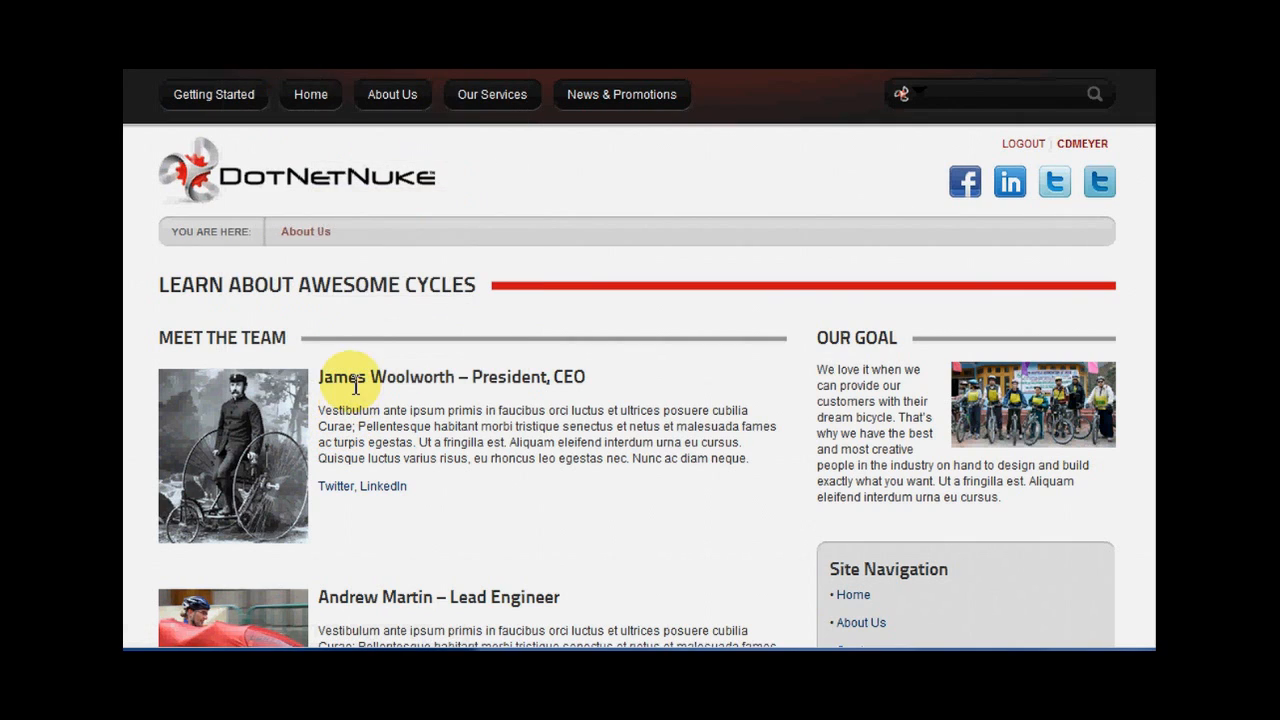
mouse_move(248, 70)
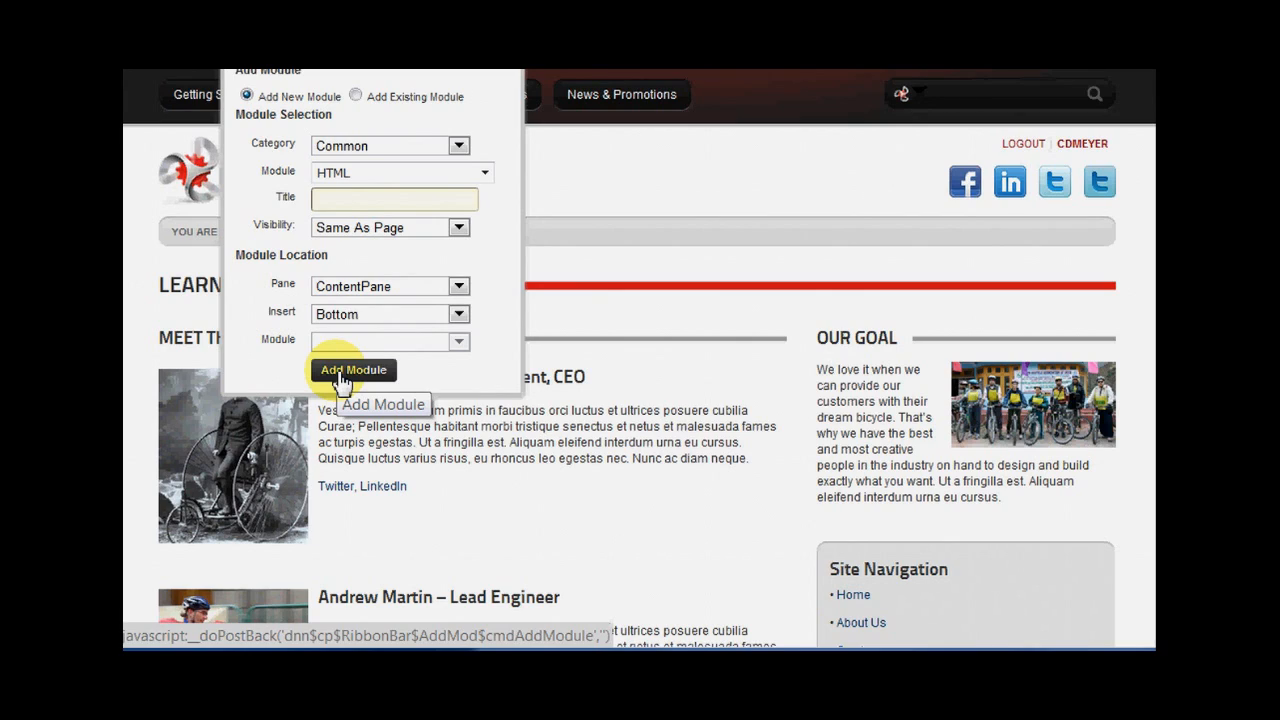
left_click(341, 375)
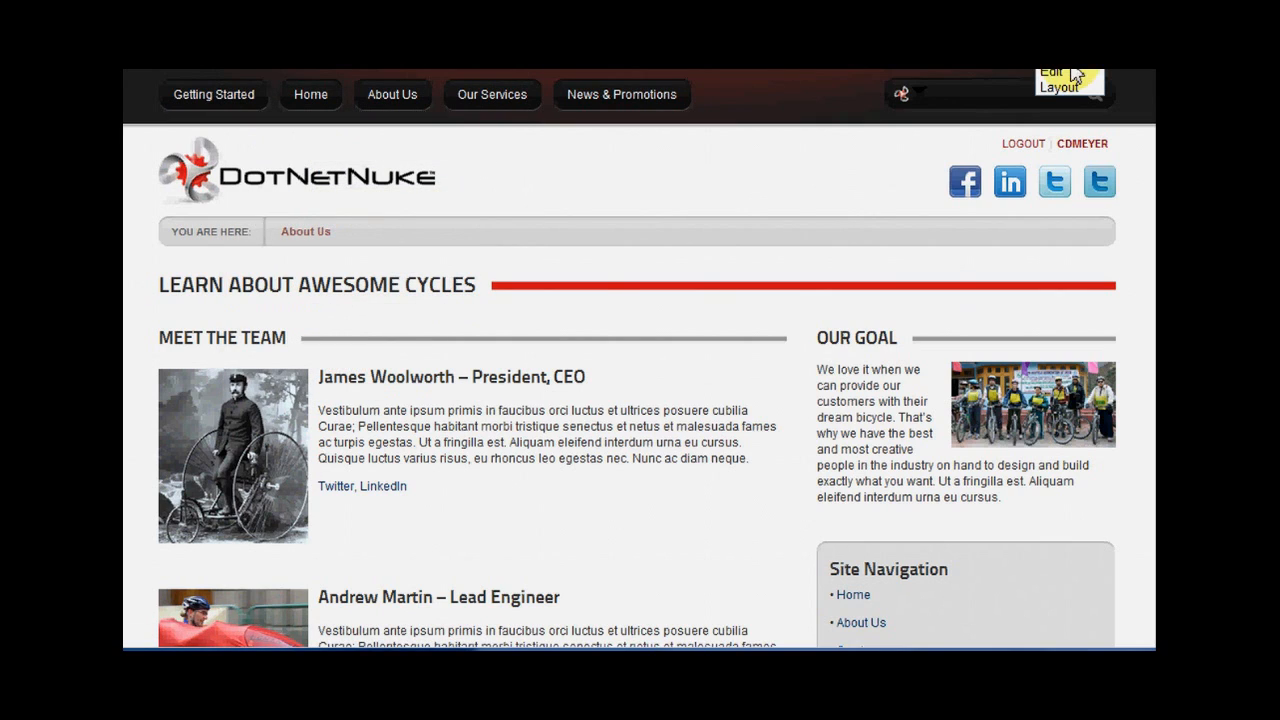
left_click(1070, 80)
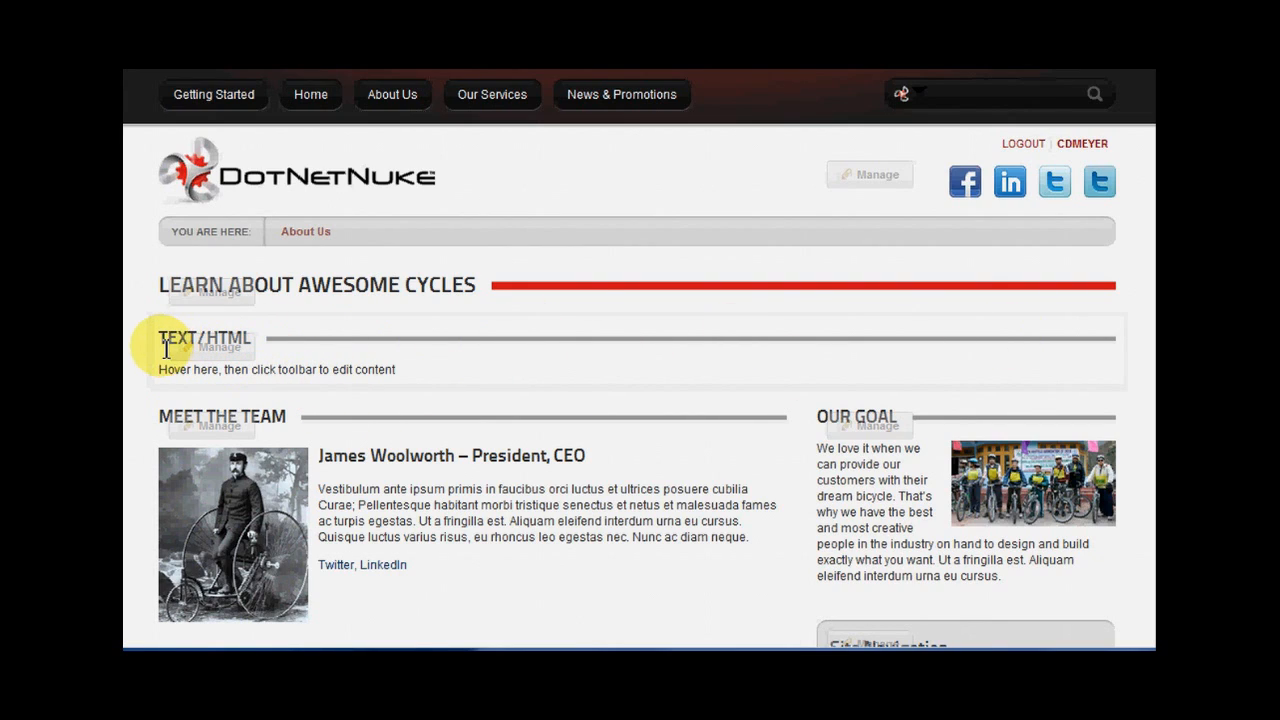
Step: Open the settings of the new Text/HTML module, change its module title to "New Module", and update the settings
mouse_move(165, 342)
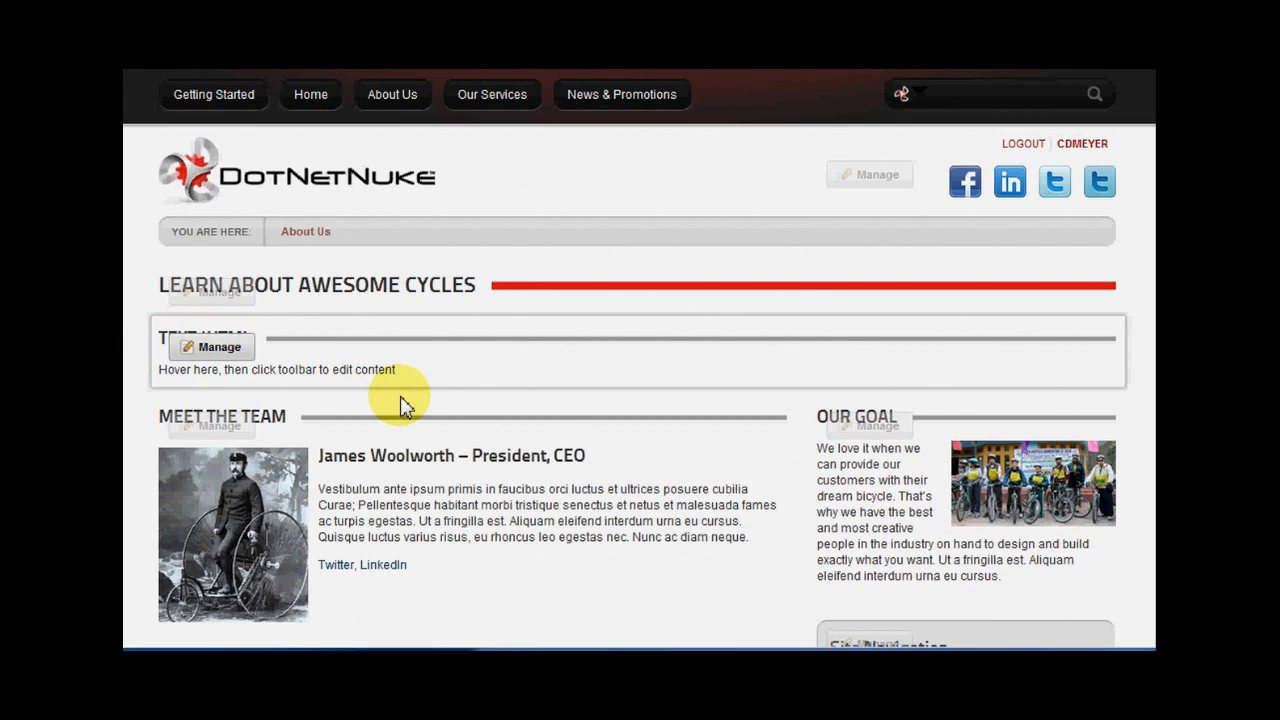
mouse_move(400, 405)
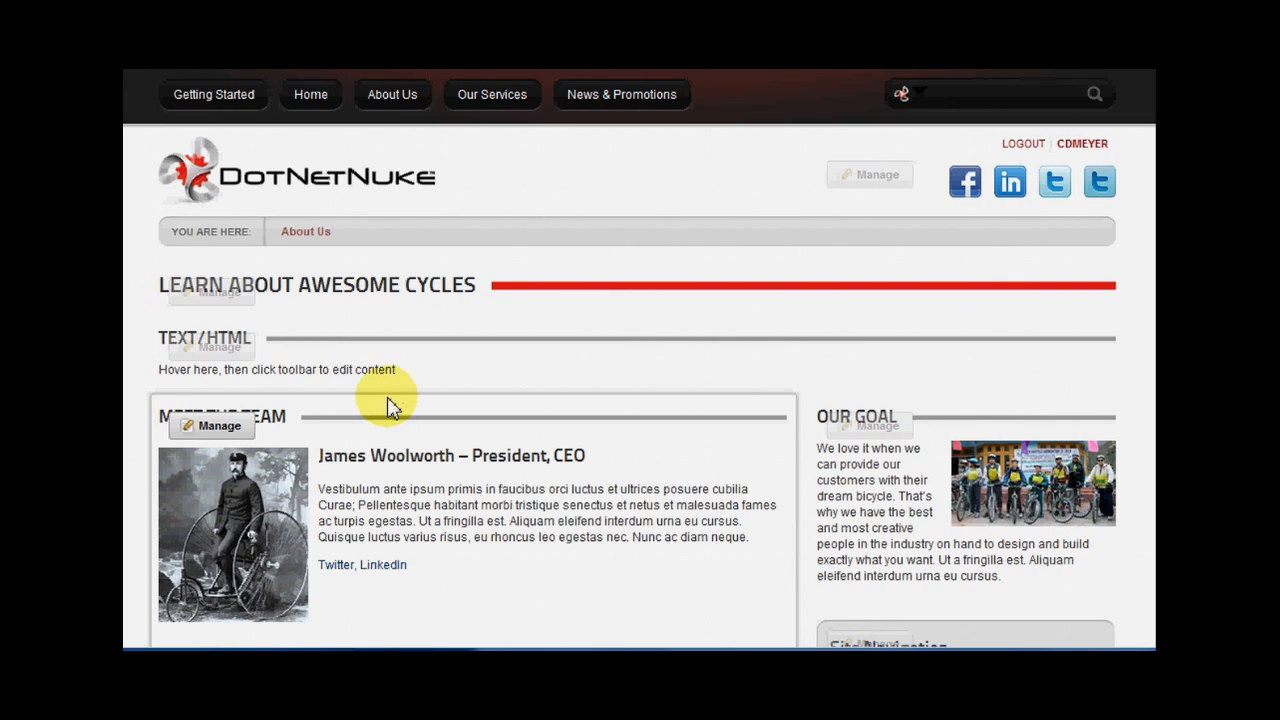
mouse_move(290, 398)
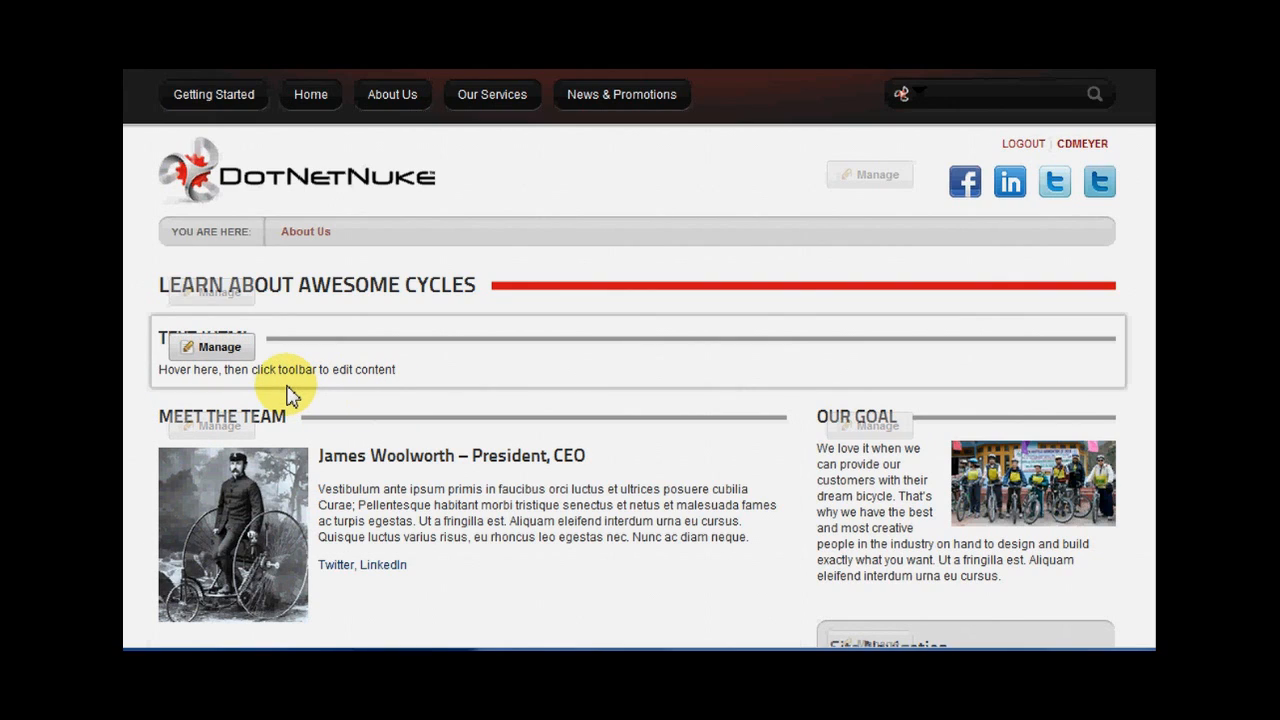
mouse_move(224, 360)
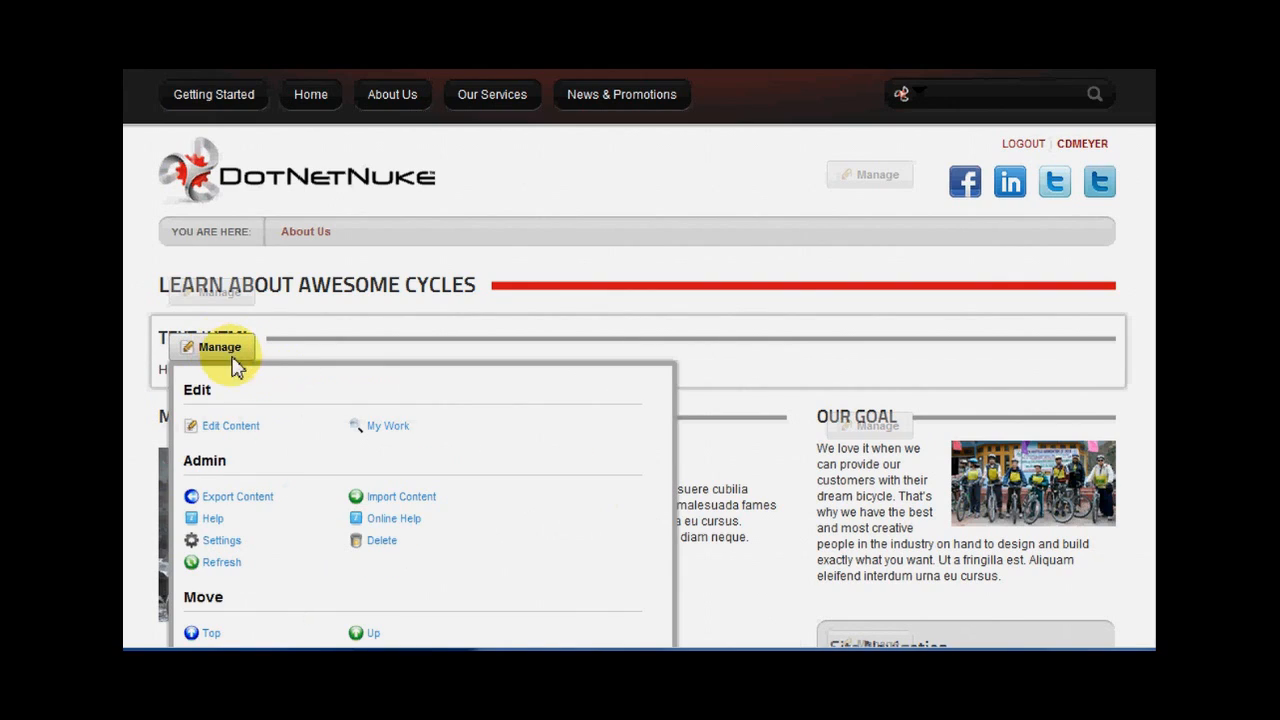
left_click(216, 548)
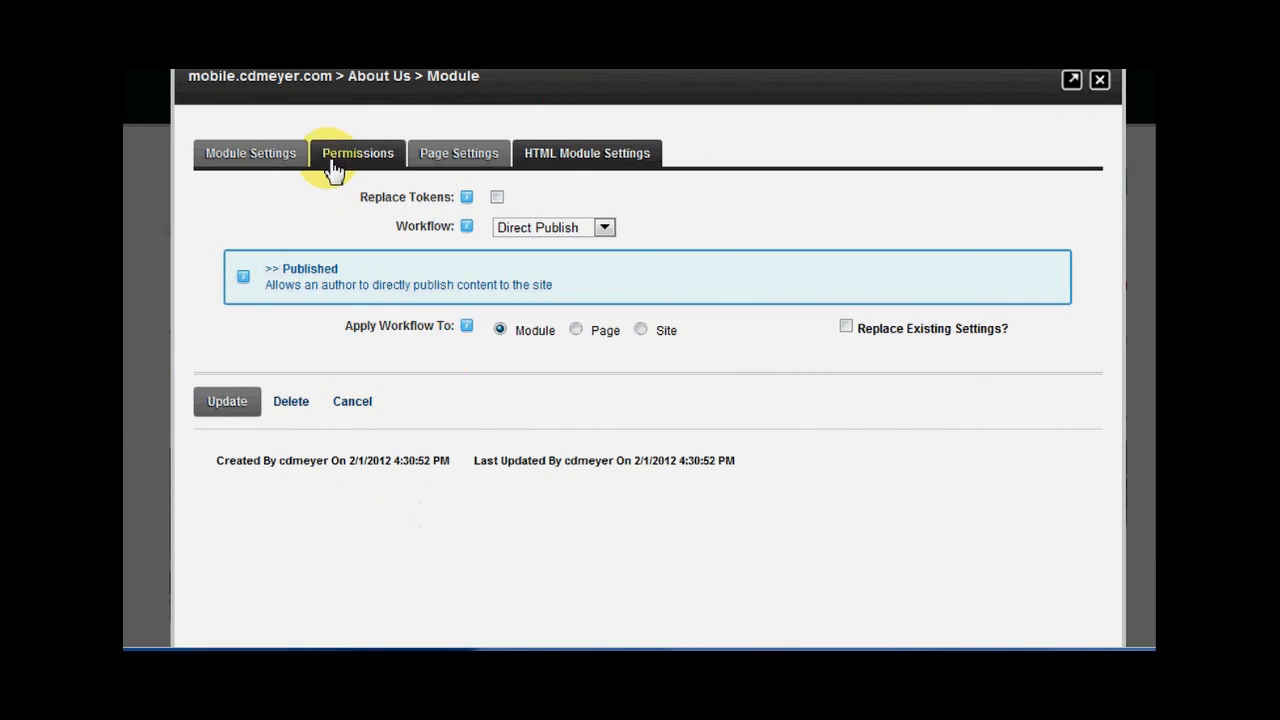
left_click(255, 157)
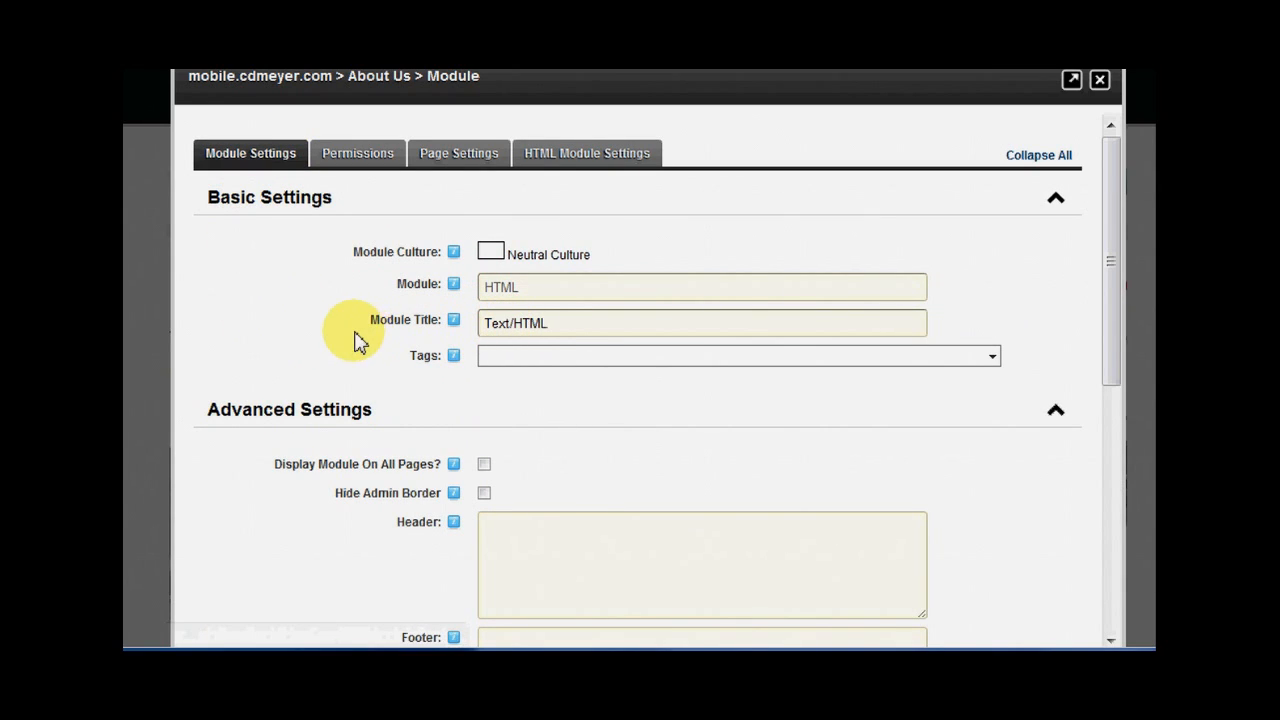
left_click_drag(587, 325, 351, 314)
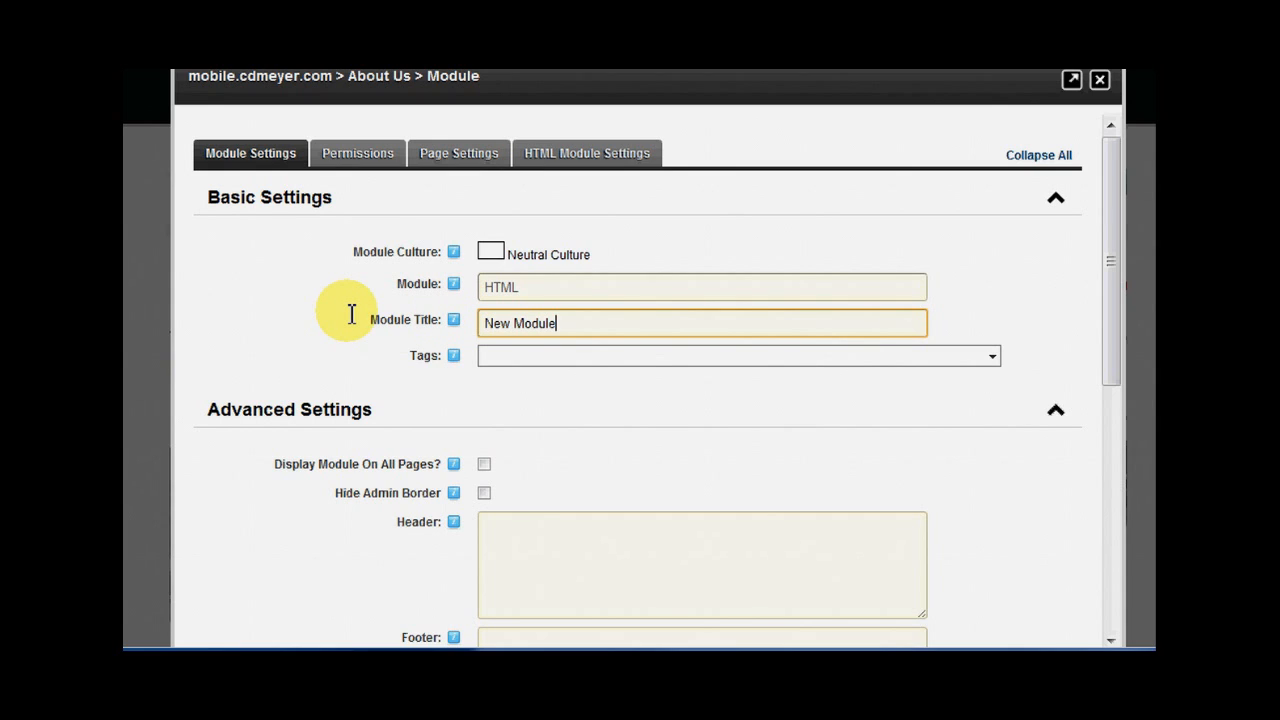
scroll(340, 410, "down", 5)
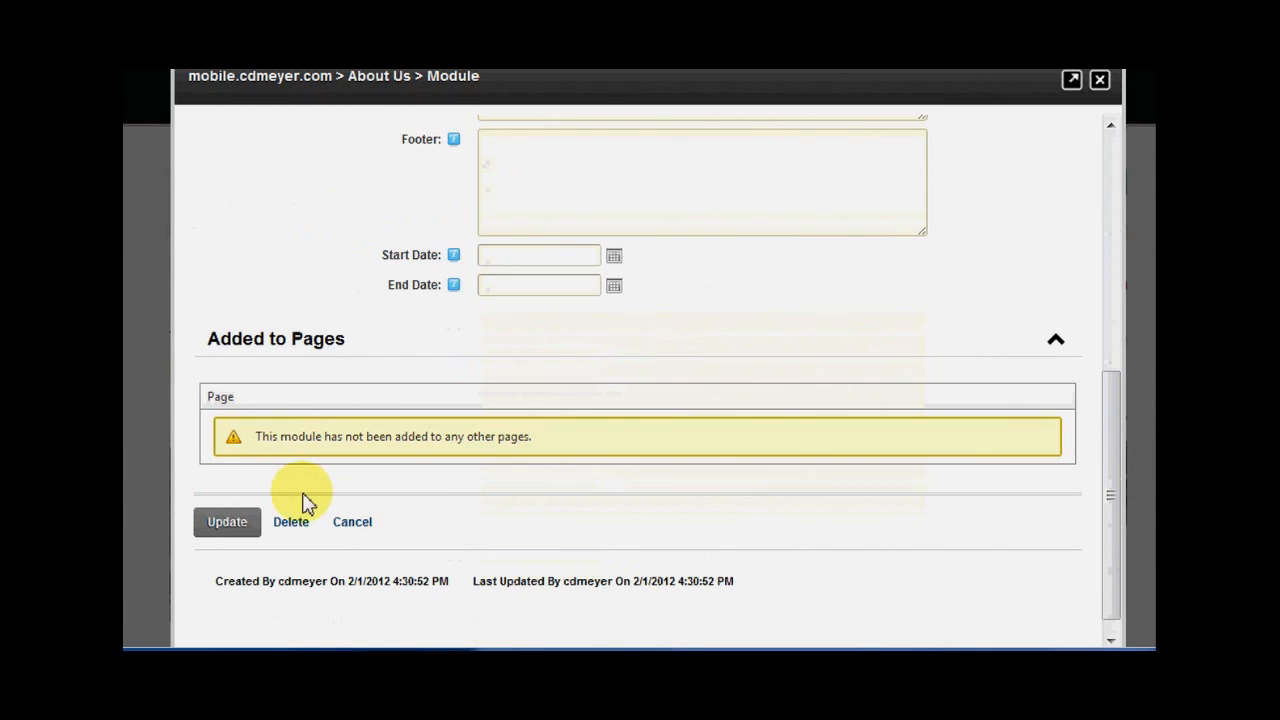
left_click(228, 522)
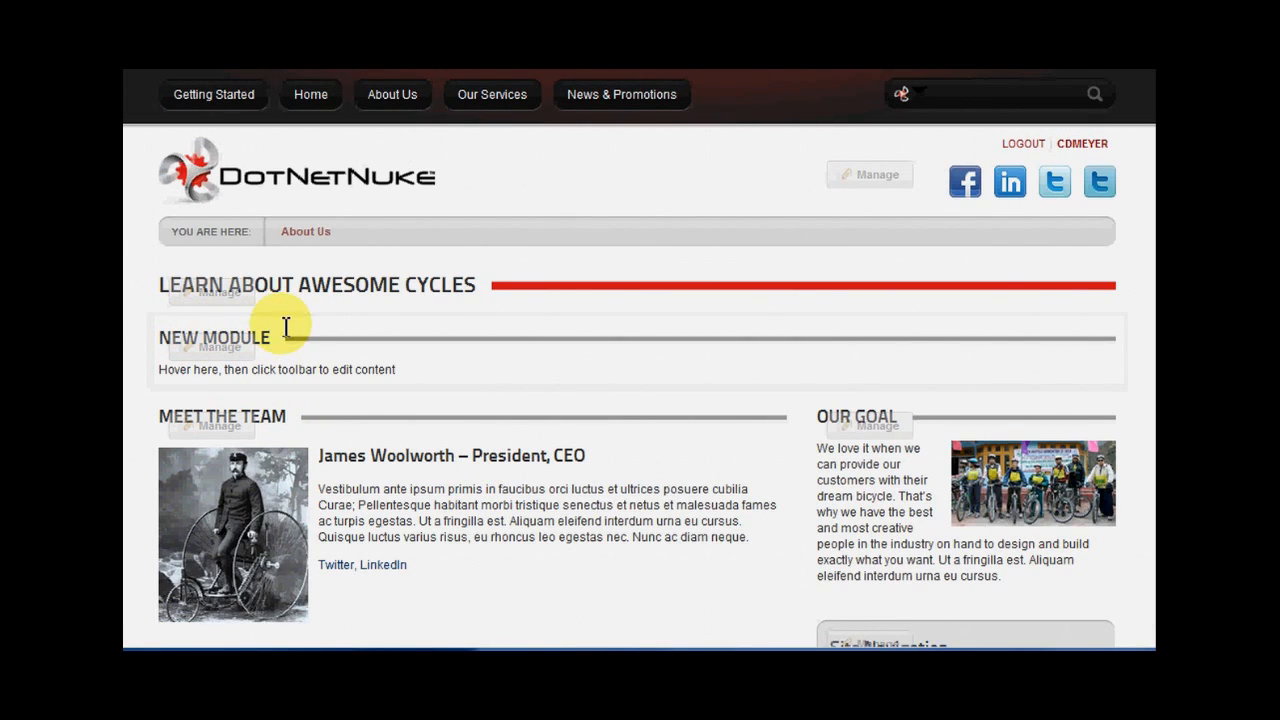
Step: Open the New Module's content for editing and replace the placeholder with "text, text. text, text."
mouse_move(272, 345)
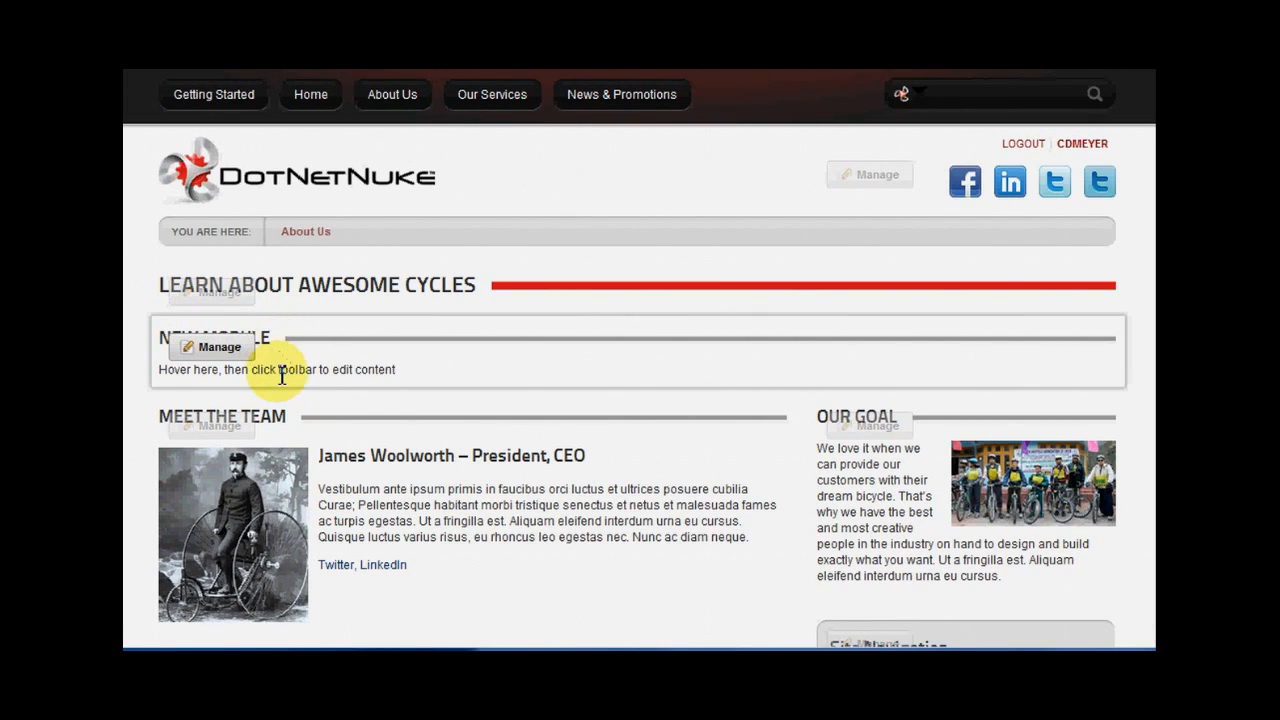
mouse_move(218, 352)
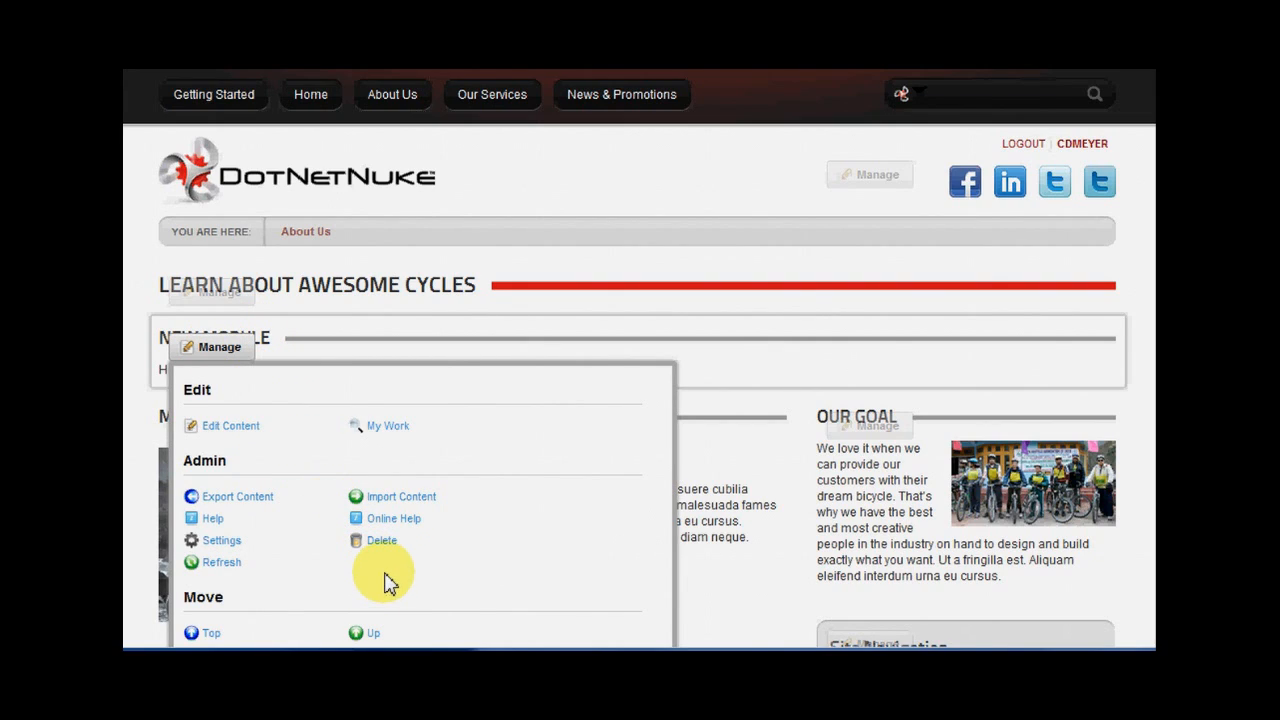
left_click(240, 430)
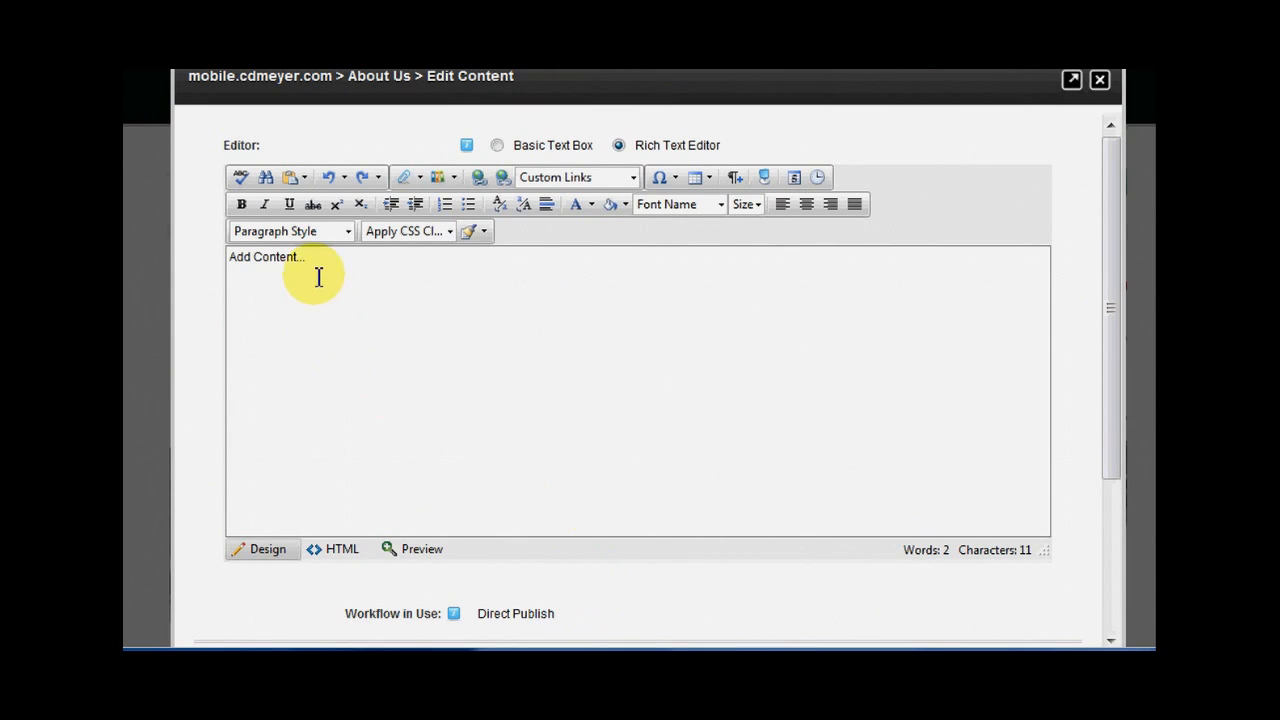
left_click(328, 300)
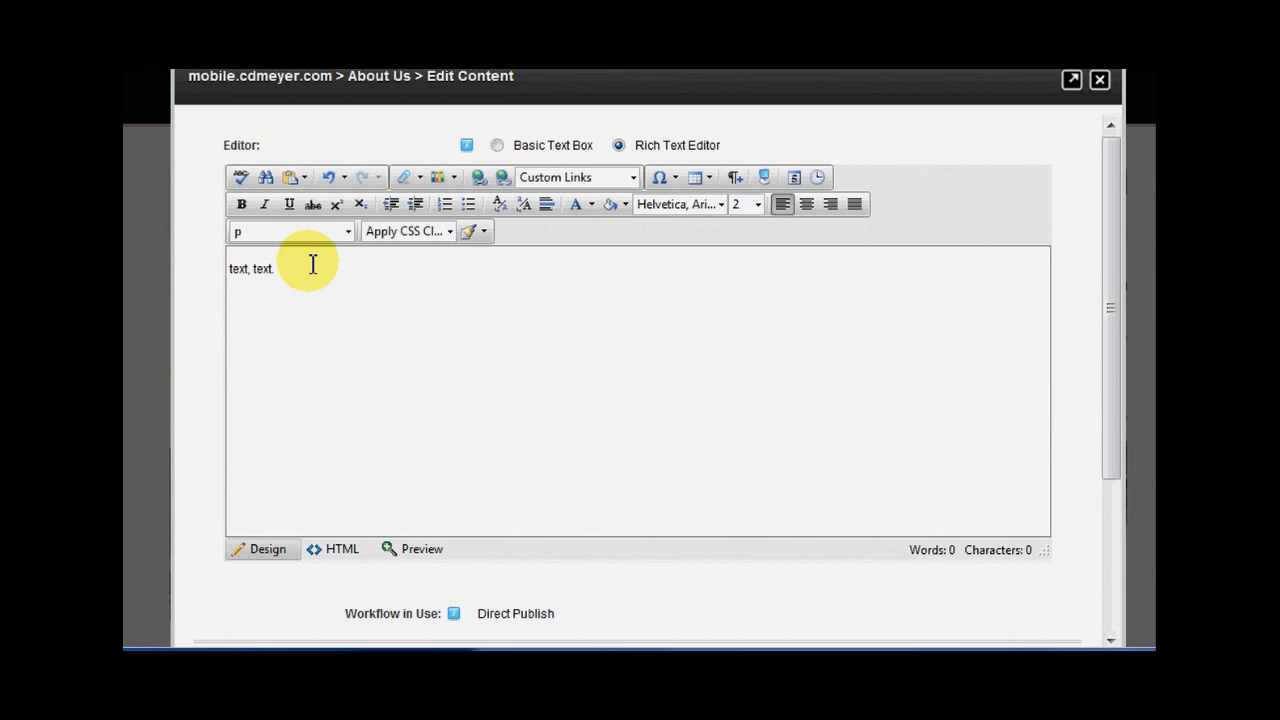
left_click_drag(295, 268, 228, 268)
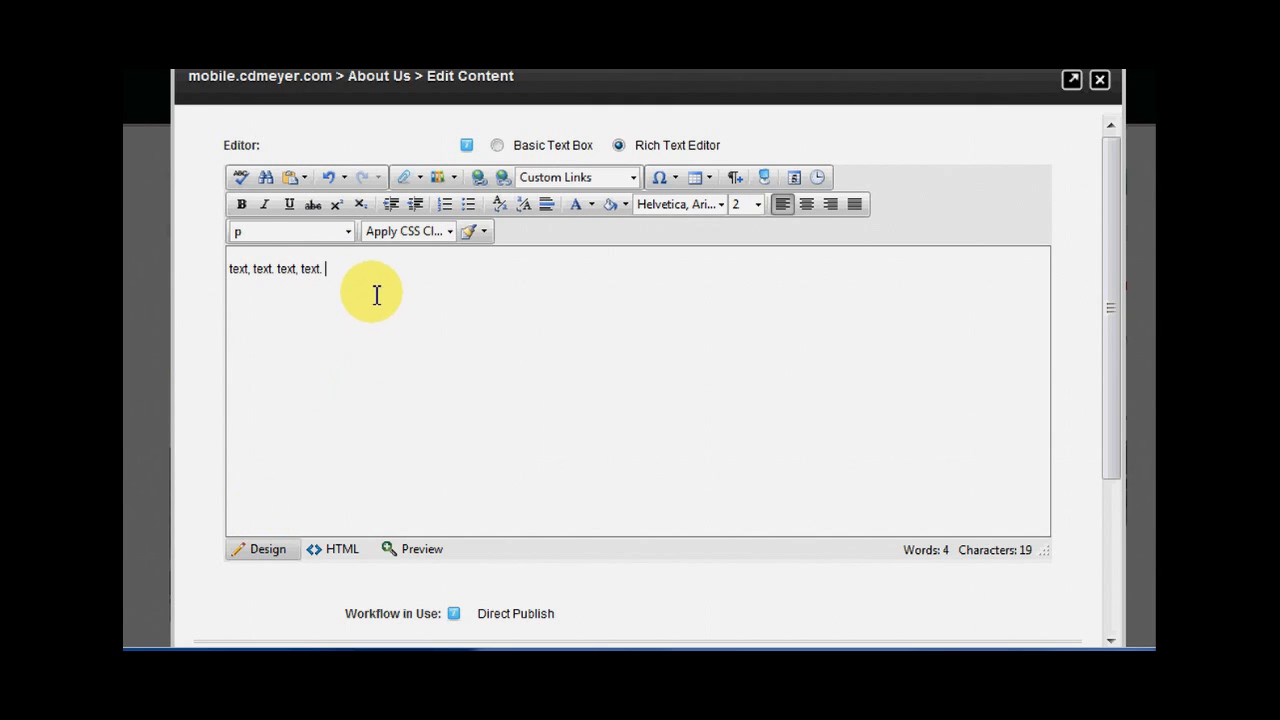
Step: Open the Image Manager from the content editor and select about-person3.jpg in the Images folder
left_click(404, 181)
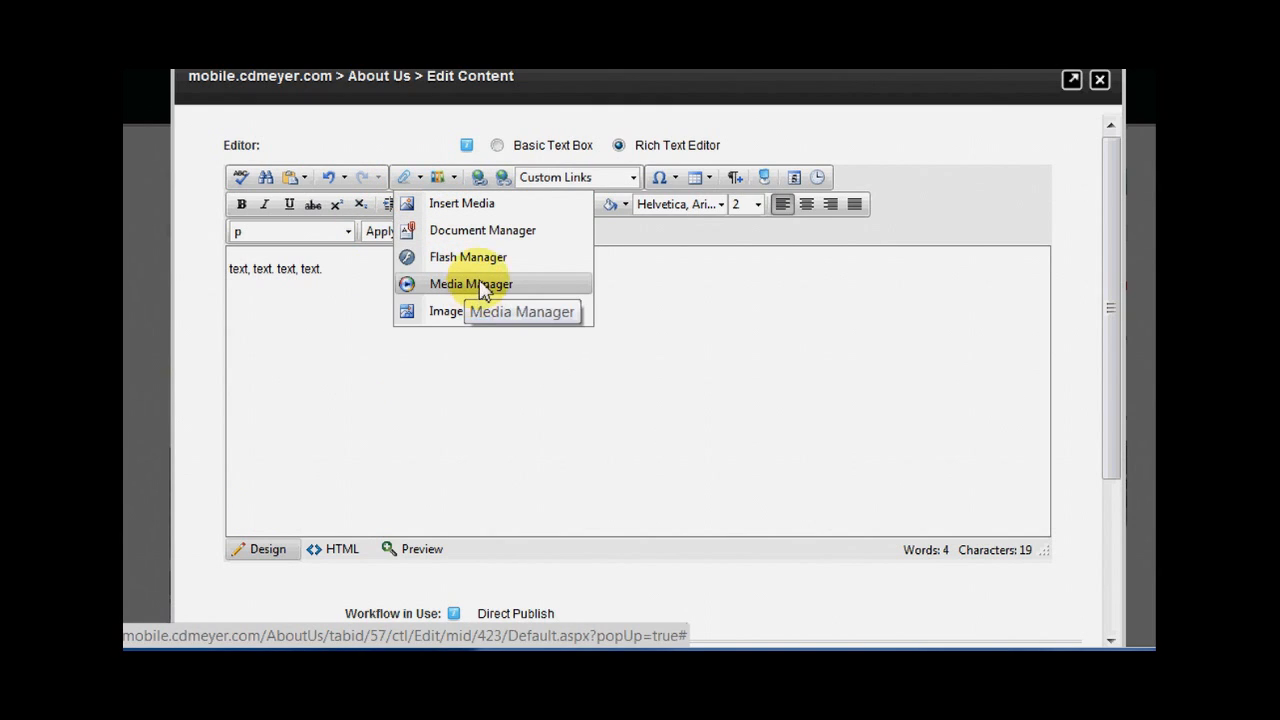
left_click(477, 205)
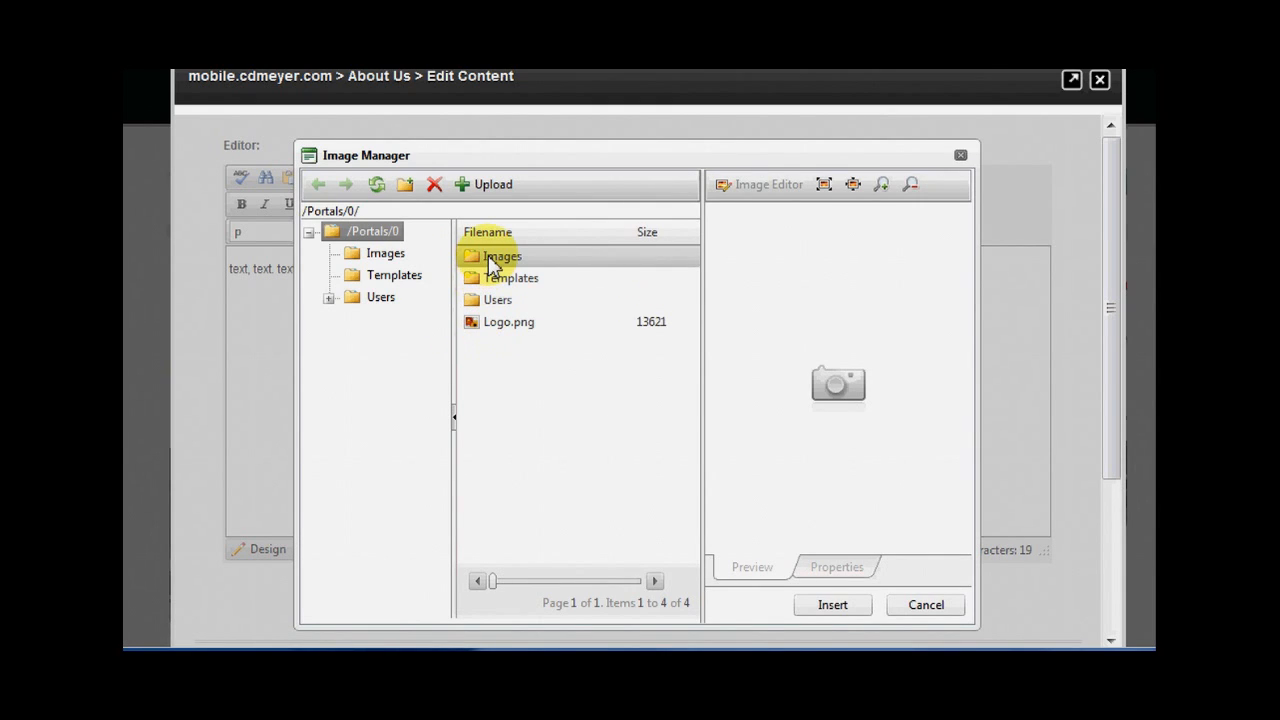
double_click(492, 262)
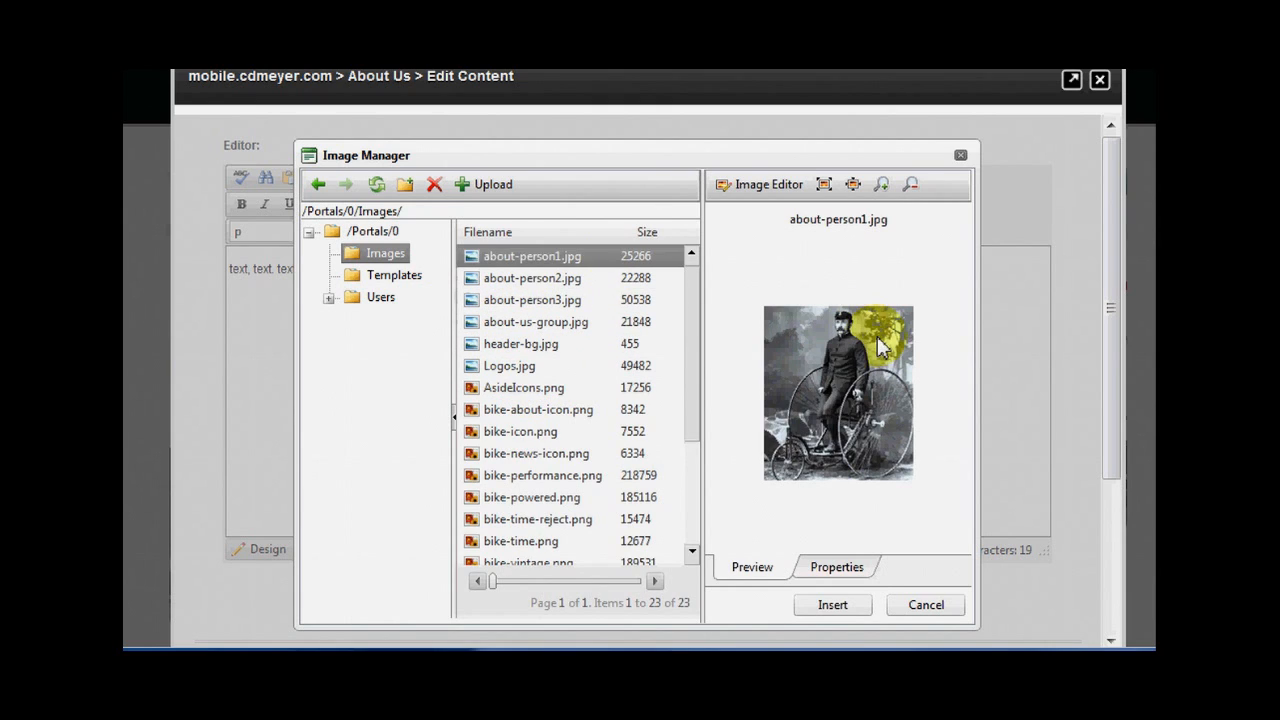
left_click(511, 305)
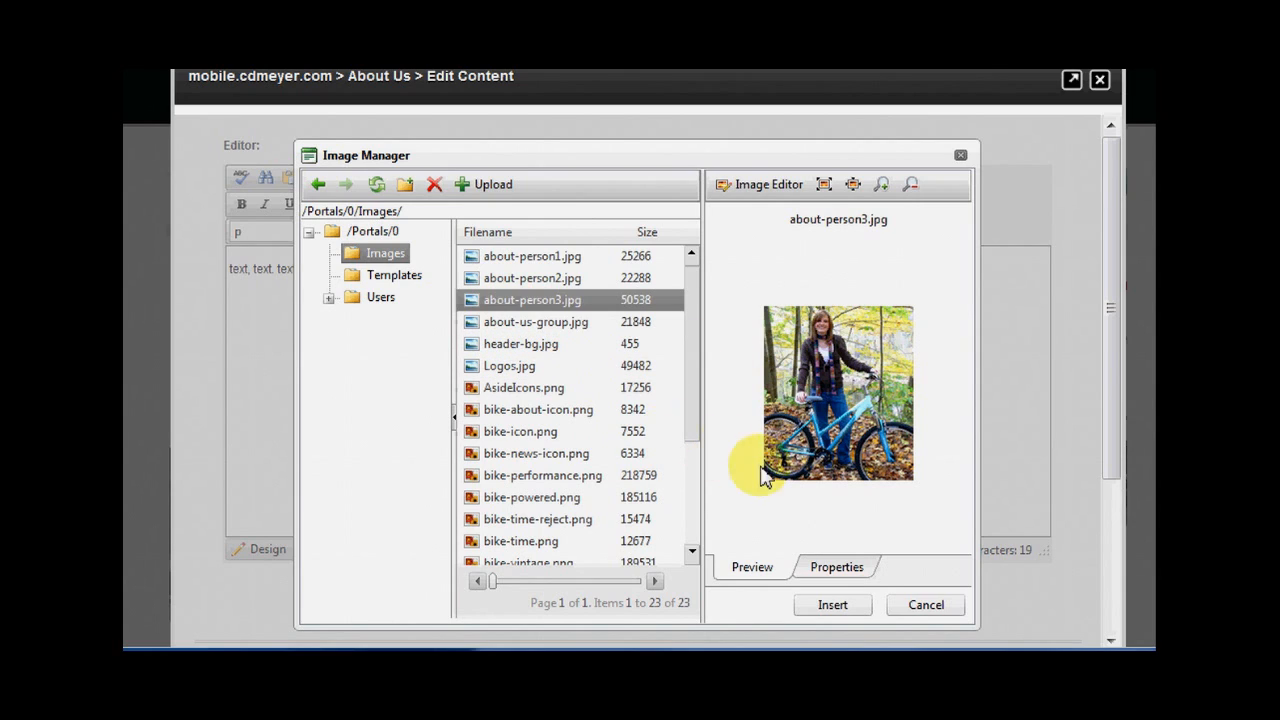
Step: Give the selected image left alignment, a red border 5 px wide, and the alt text "Cycling woman"
left_click(836, 569)
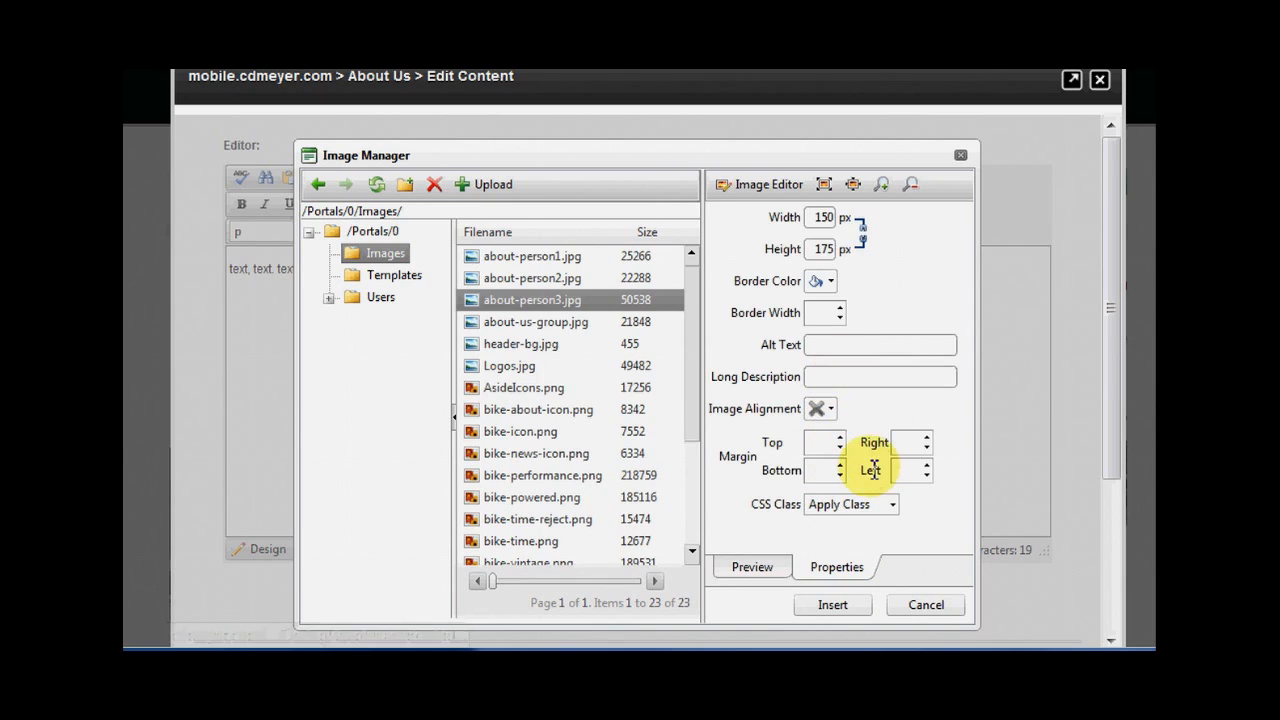
left_click(826, 410)
left_click(816, 471)
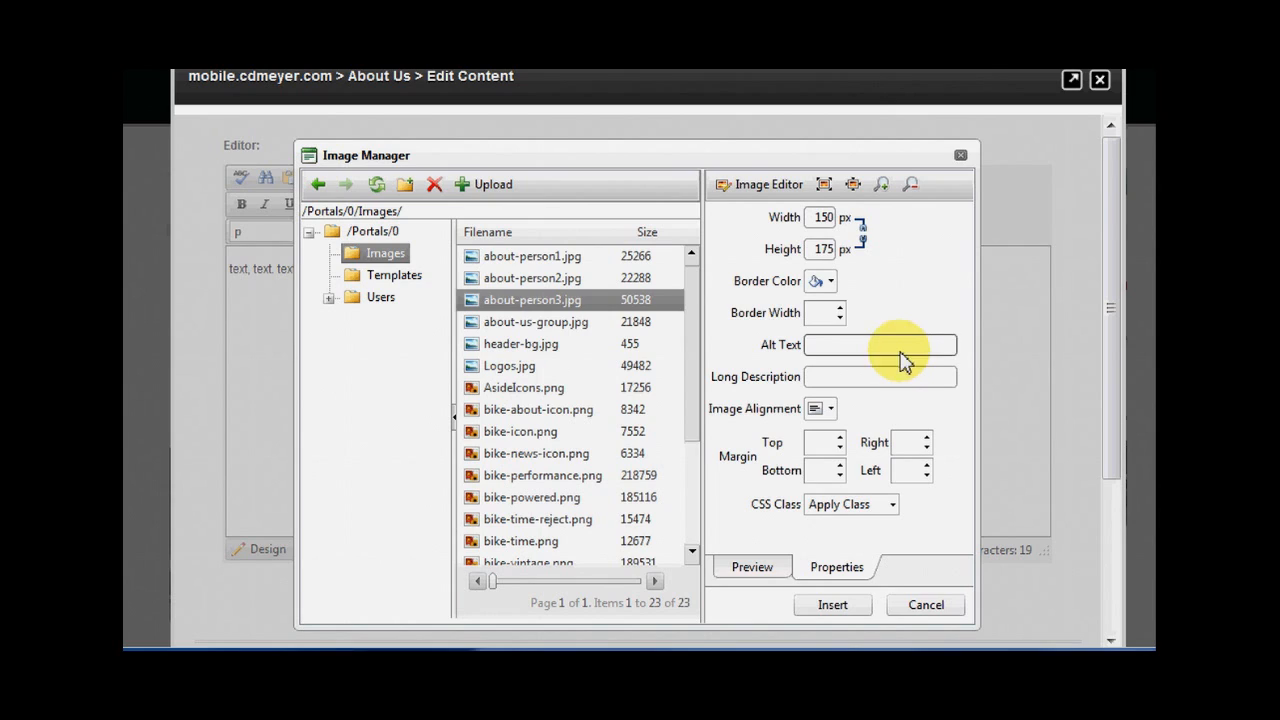
left_click(827, 282)
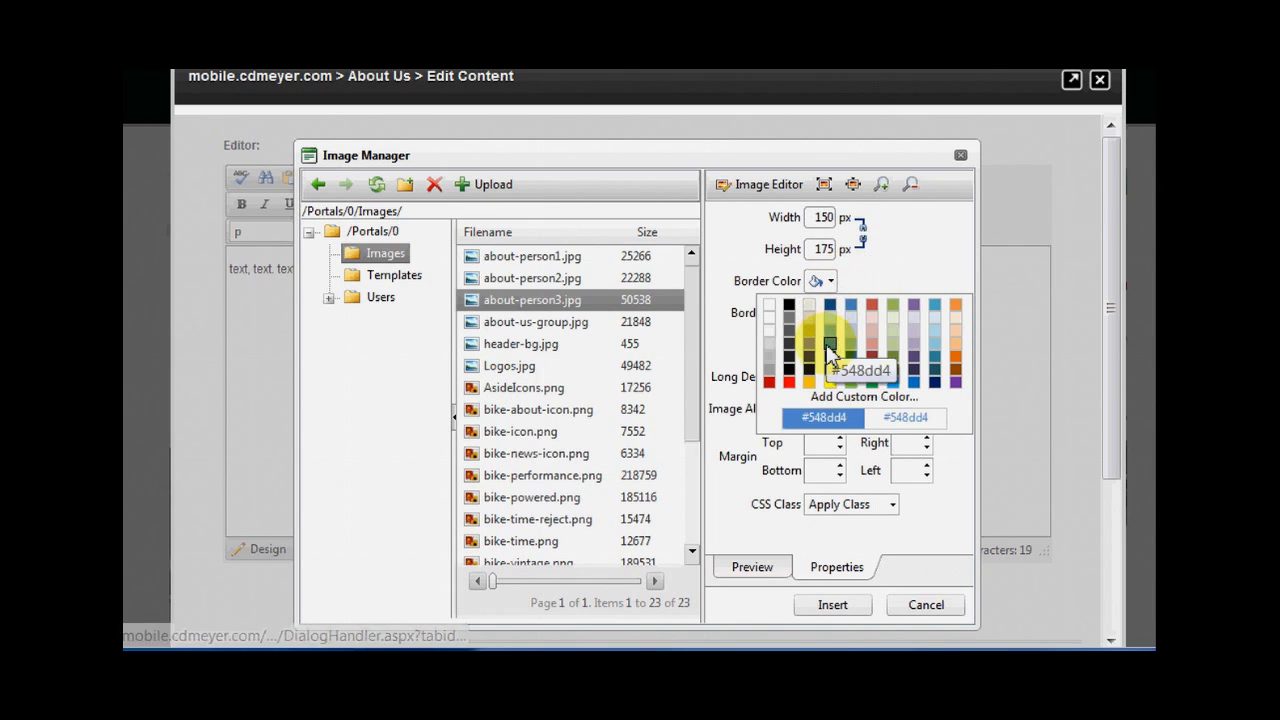
left_click(789, 381)
left_click(841, 308)
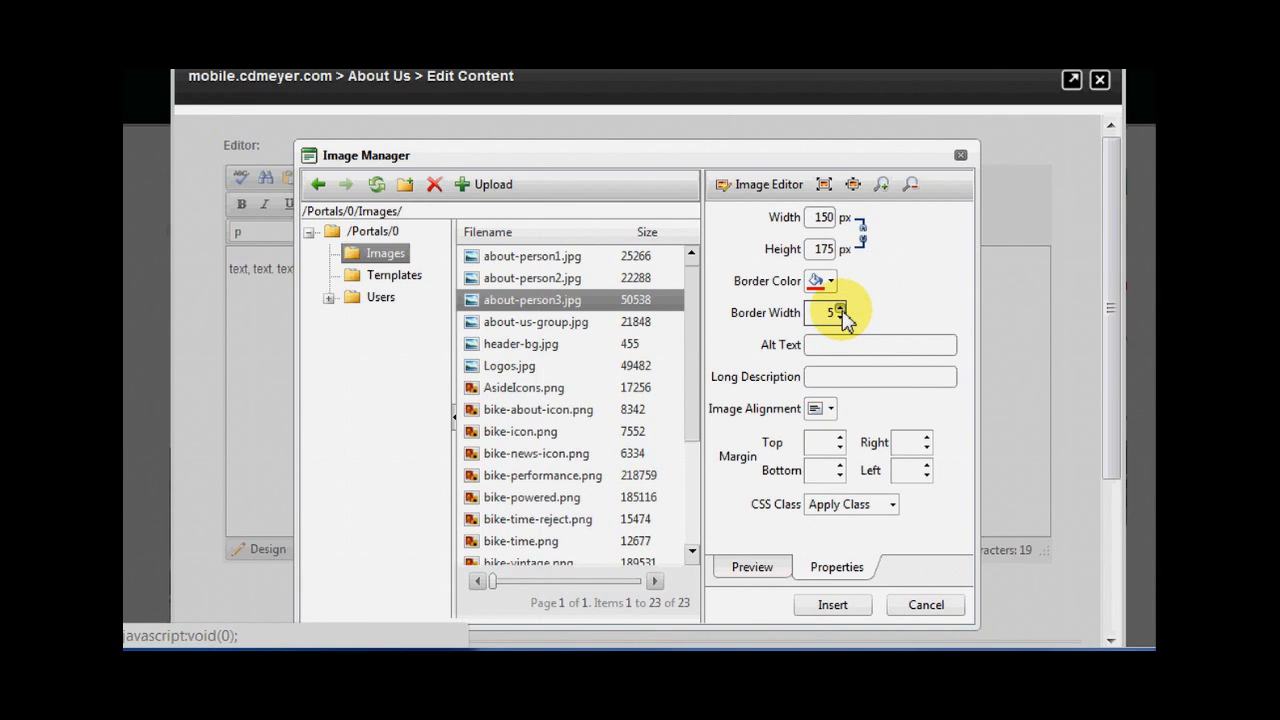
left_click(840, 345)
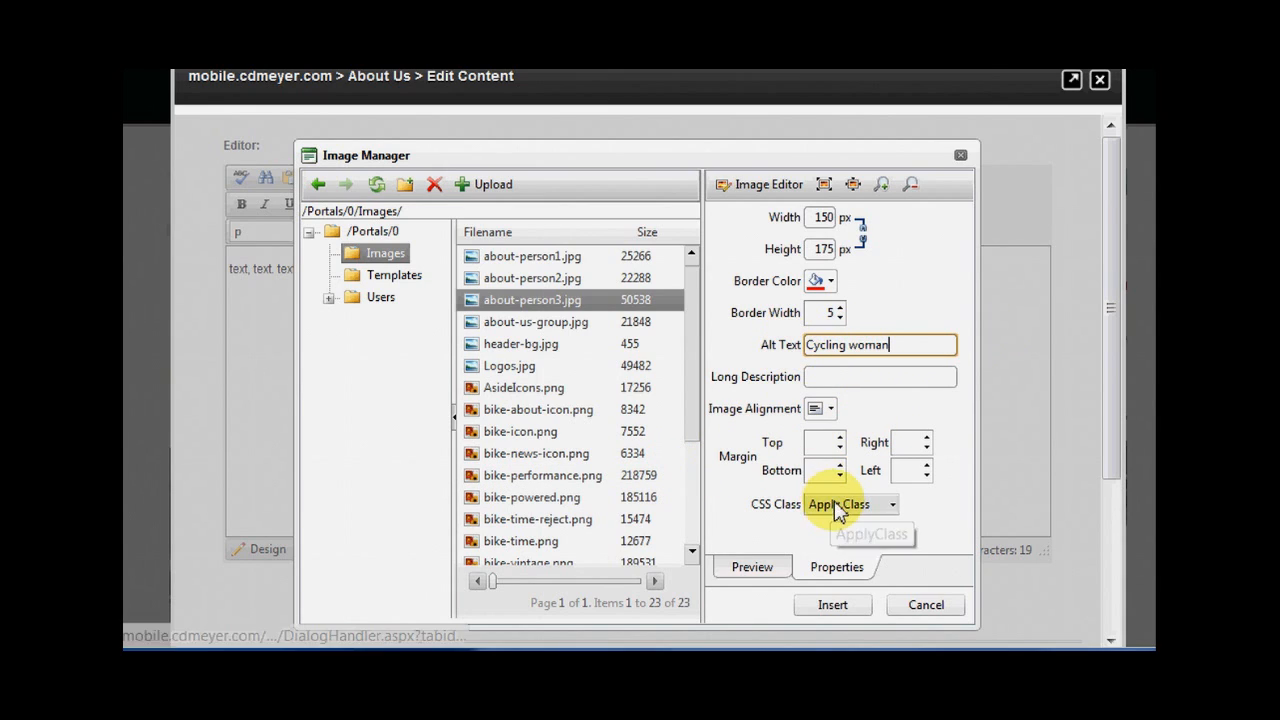
Step: Insert the configured image into the New Module's text and save the module content
left_click(845, 609)
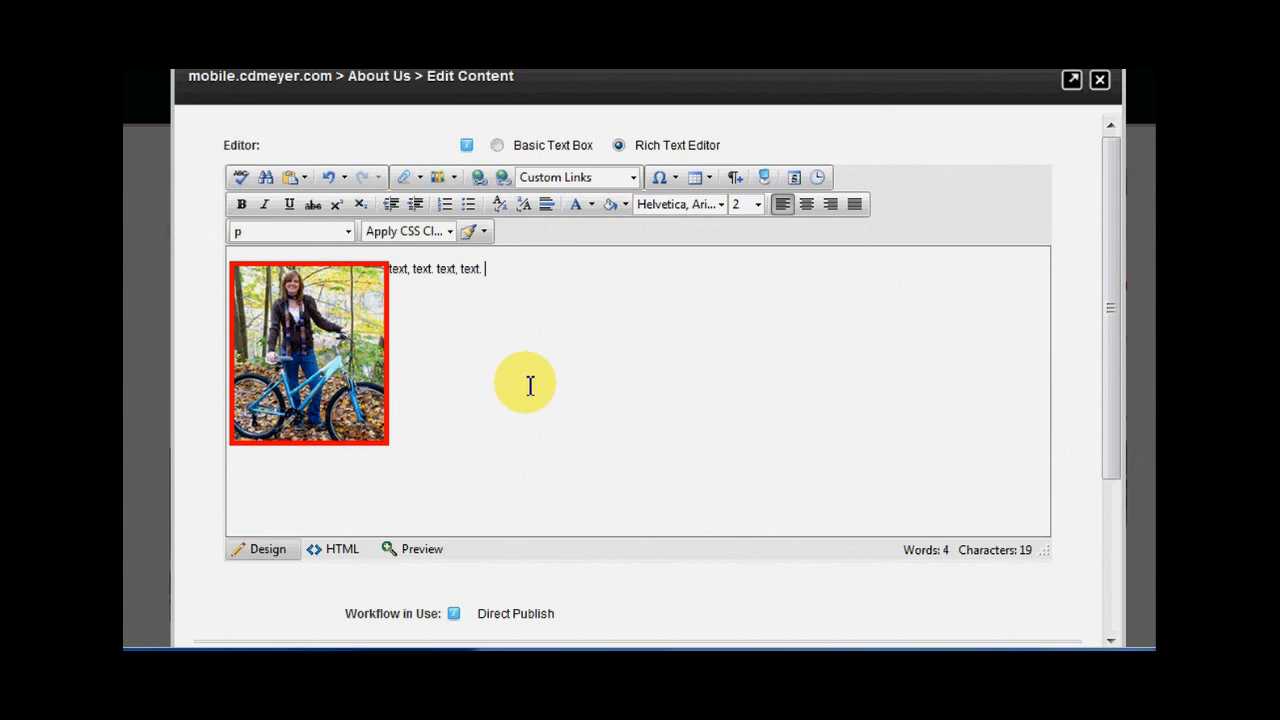
scroll(528, 384, "down", 1)
scroll(526, 387, "down", 1)
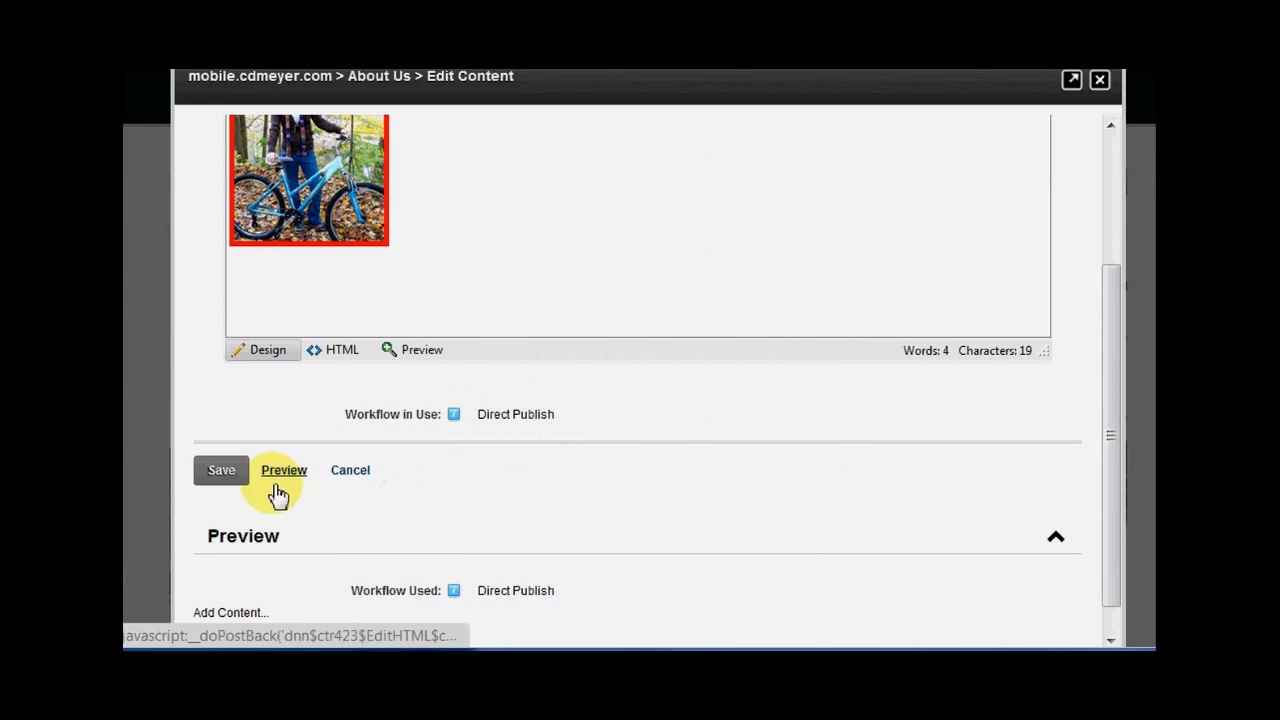
left_click(221, 471)
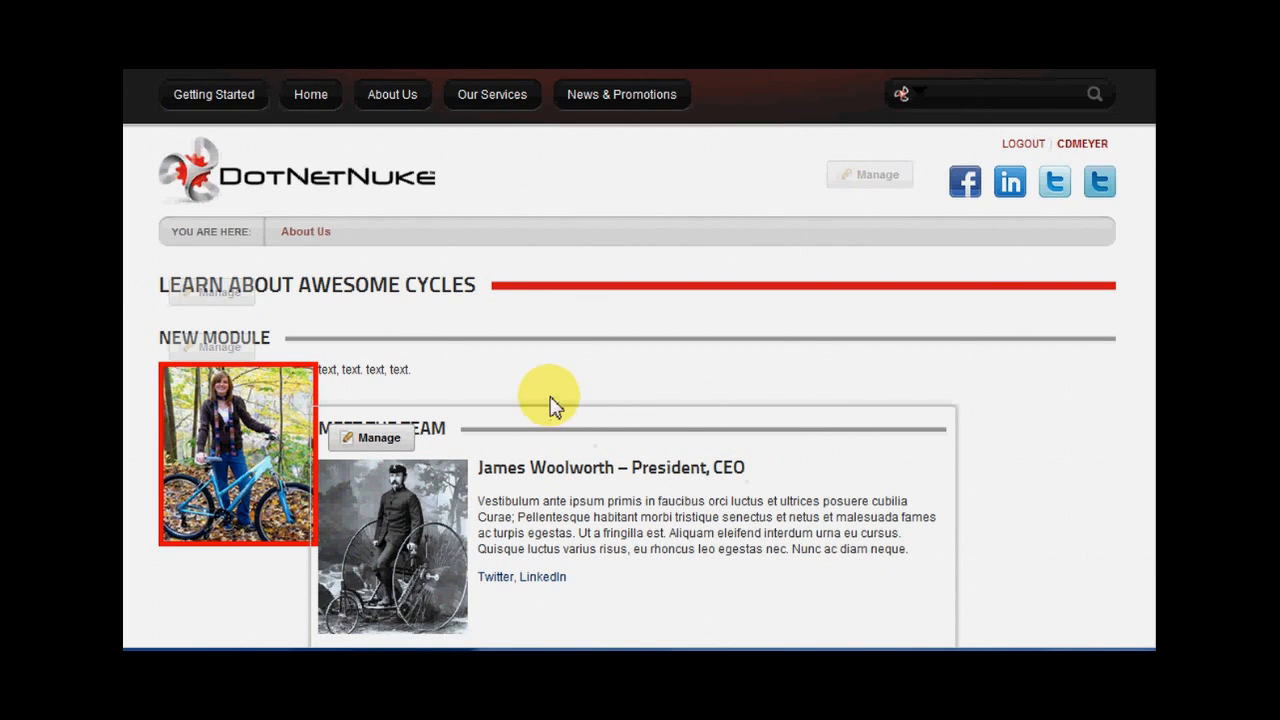
Step: Review the New Module's layout on the About Us page, display the page in View mode, and return it to Edit mode
scroll(542, 400, "down", 2)
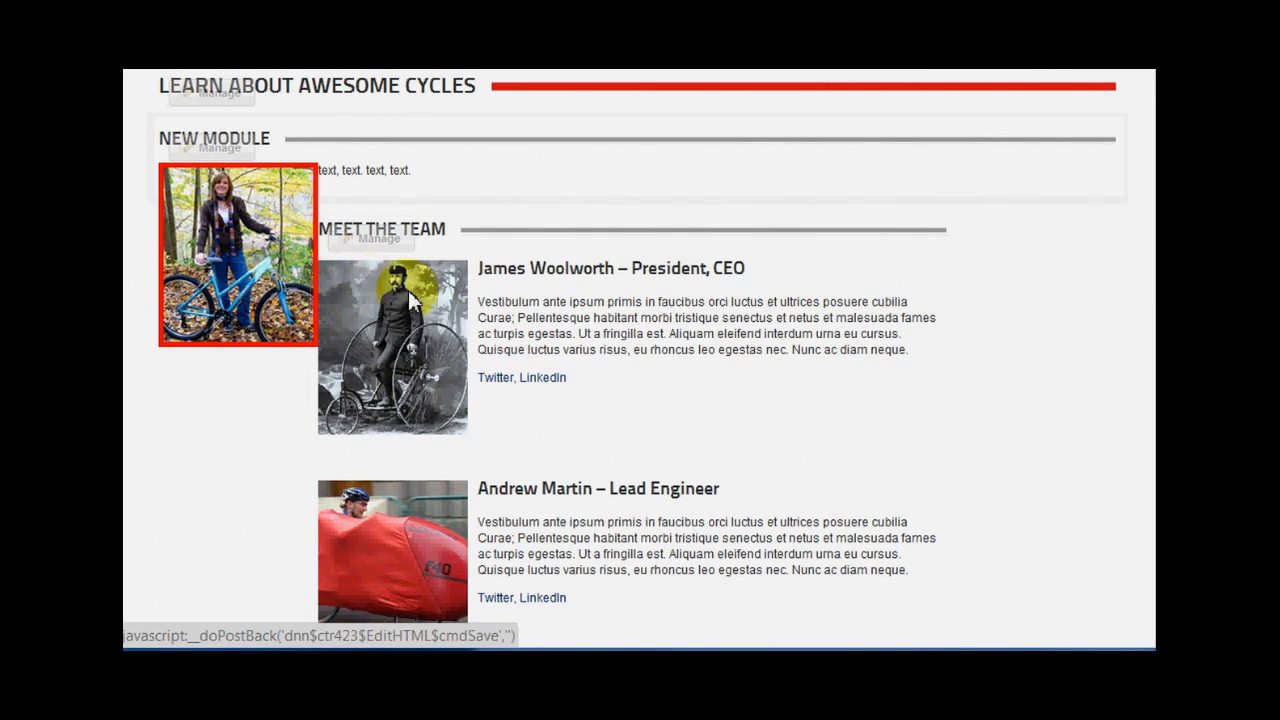
scroll(490, 288, "up", 3)
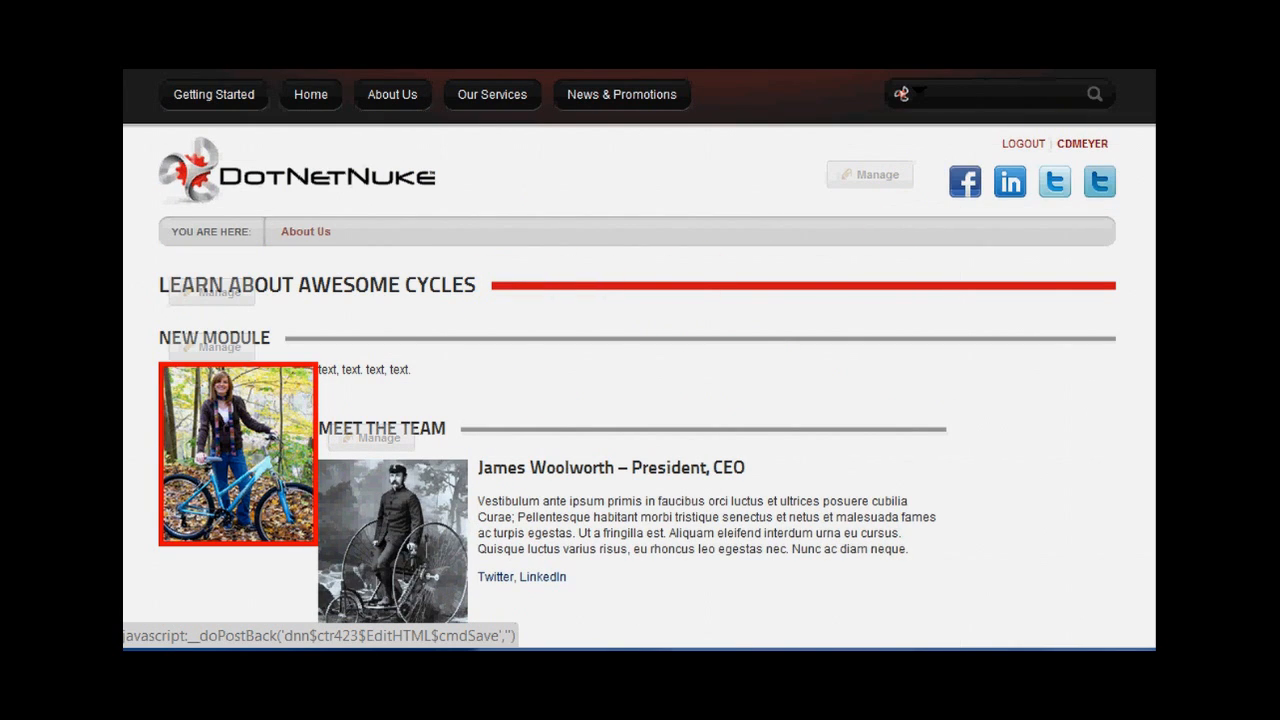
left_click(1090, 42)
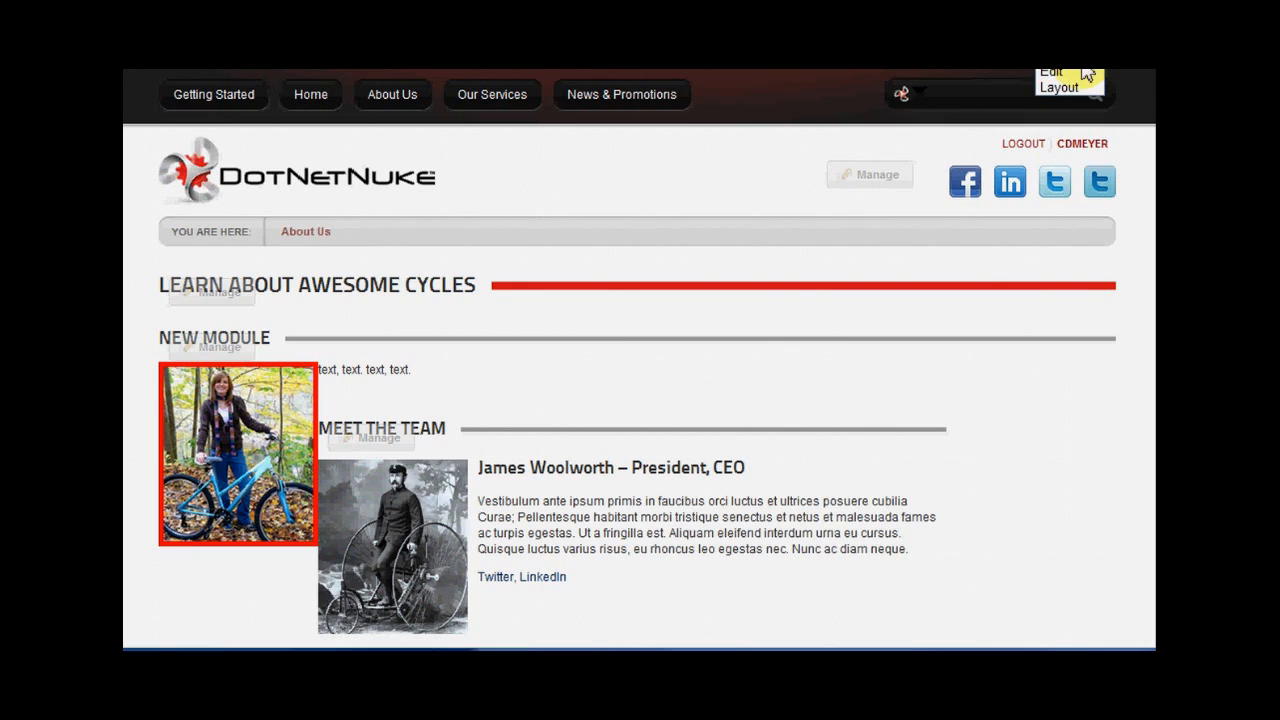
left_click(1080, 72)
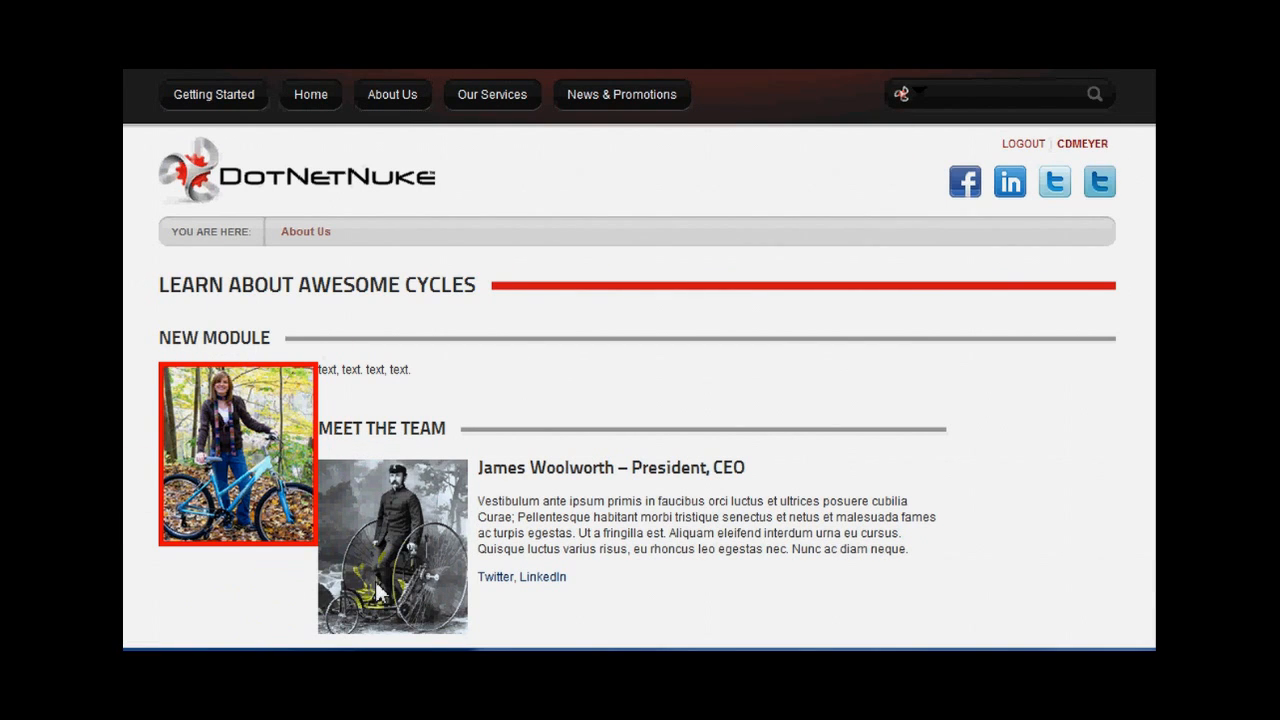
left_click(1090, 42)
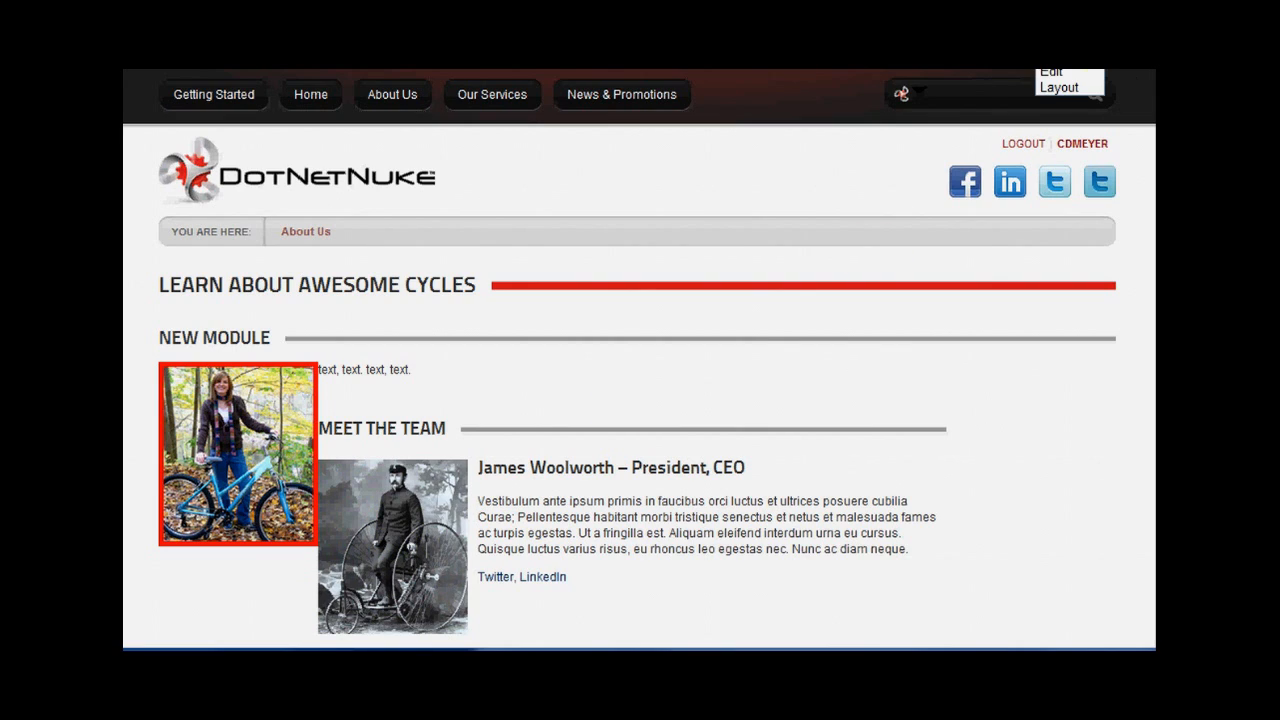
left_click(1075, 75)
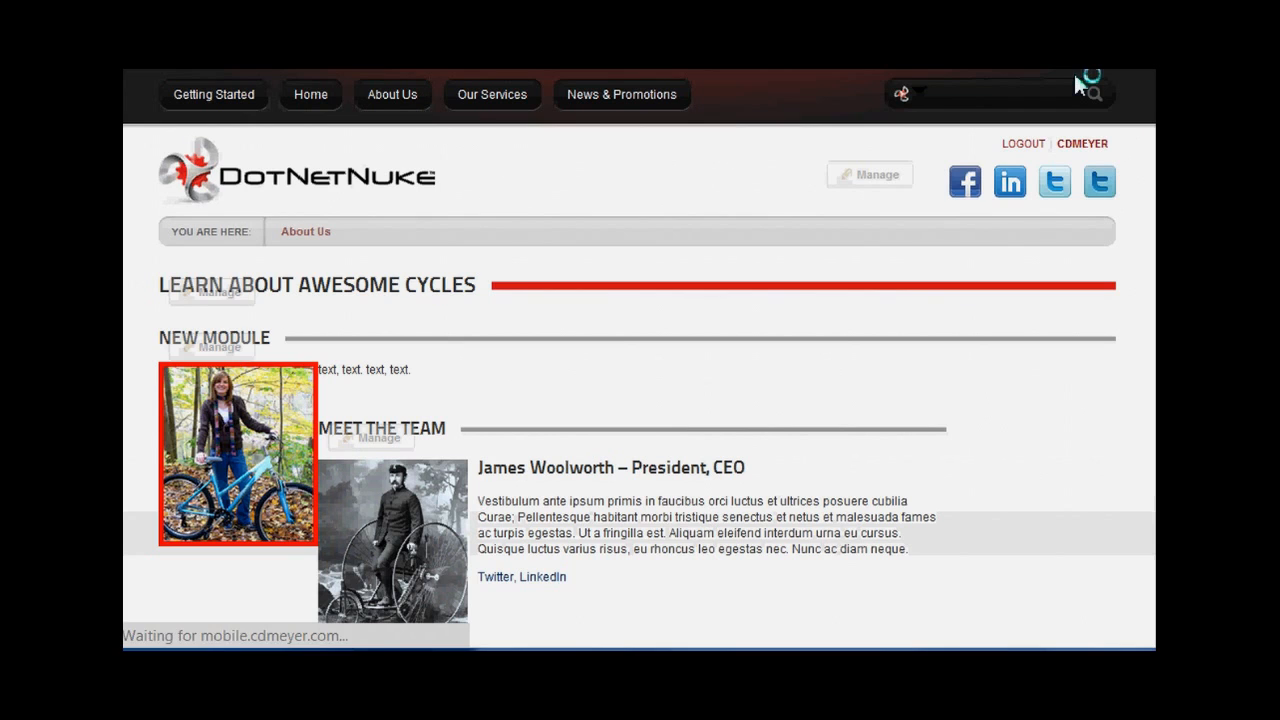
Step: Reopen the New Module's content for editing
mouse_move(222, 343)
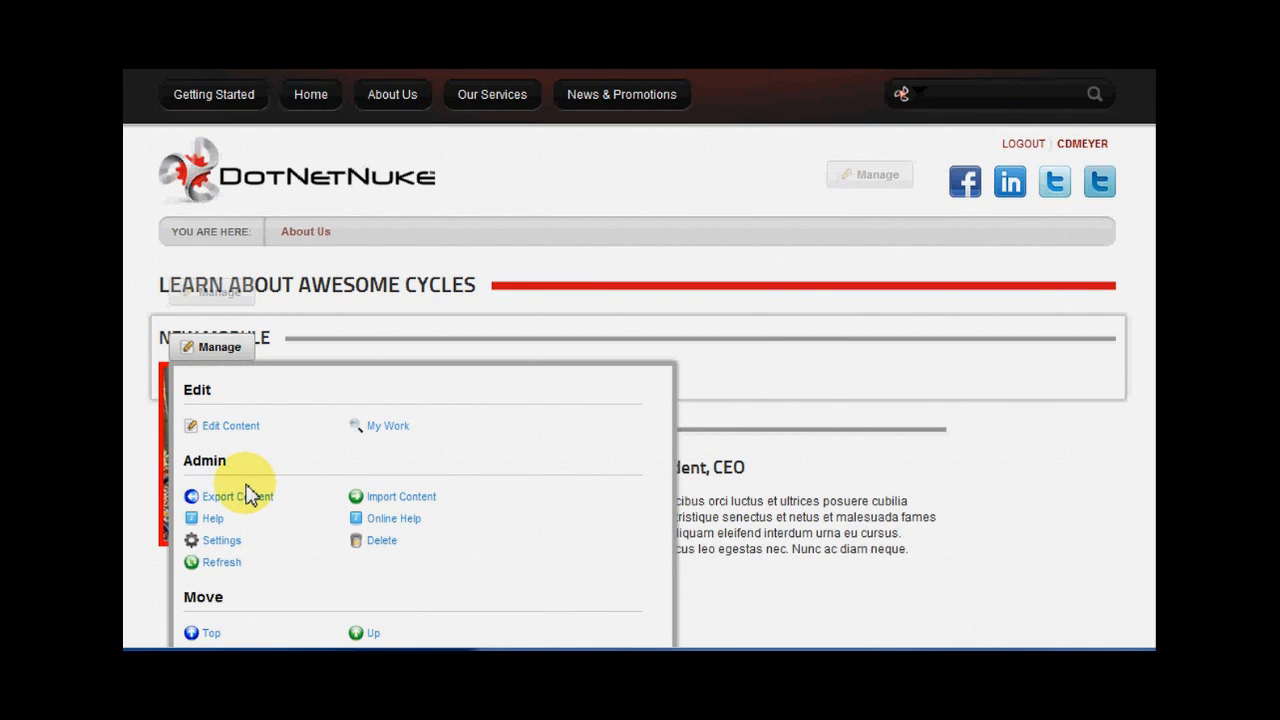
left_click(212, 428)
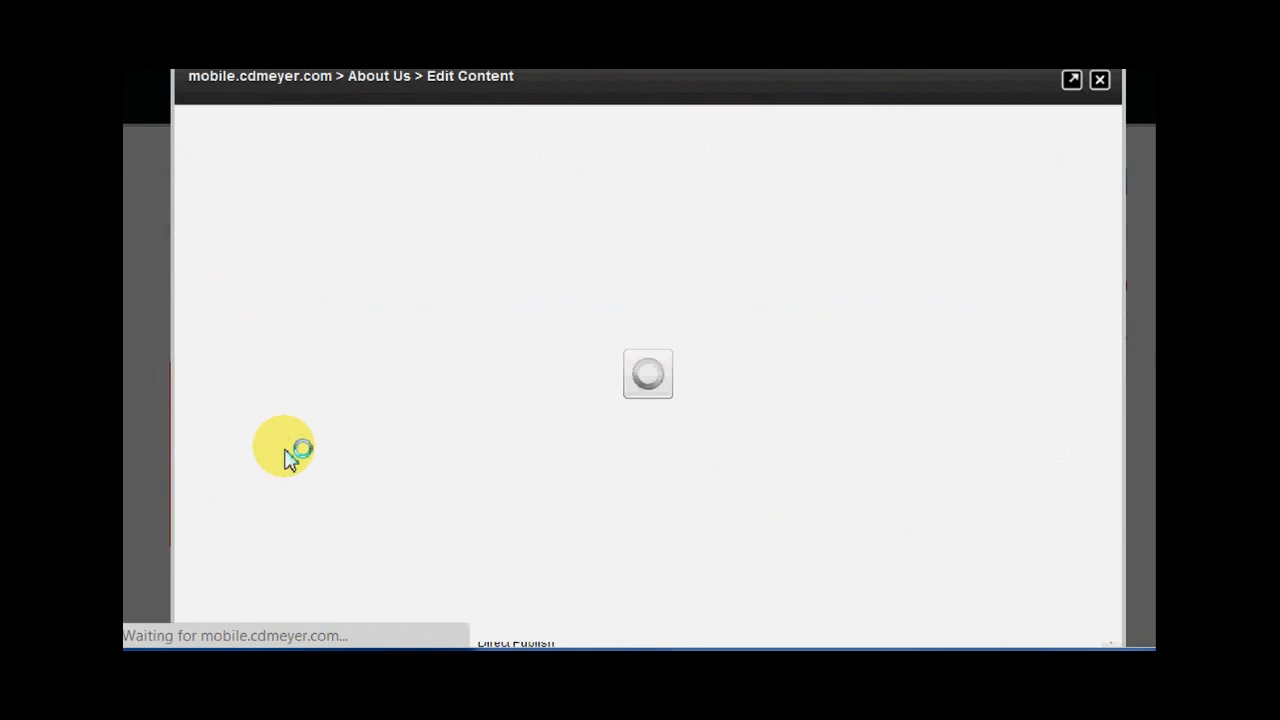